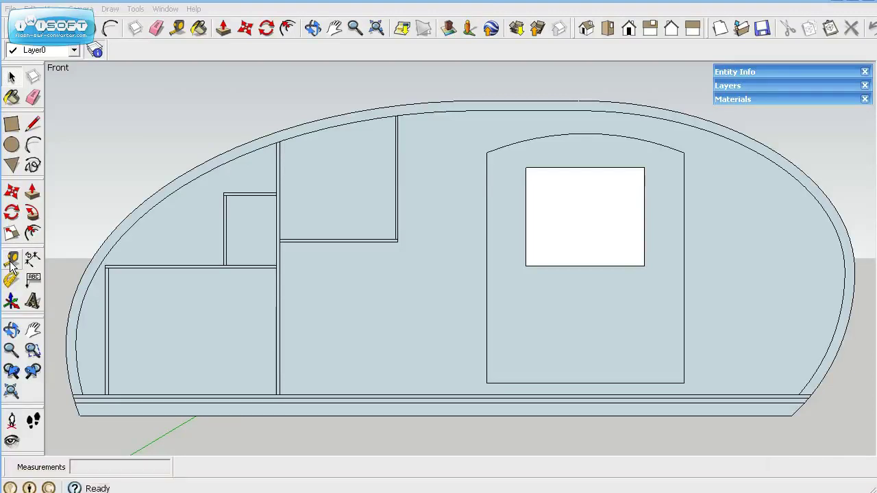
Place vertical guides 110" from the rear-wall guide and a second one 3/8" beyond it
{"action": "left_click", "coordinate": [11, 261]}
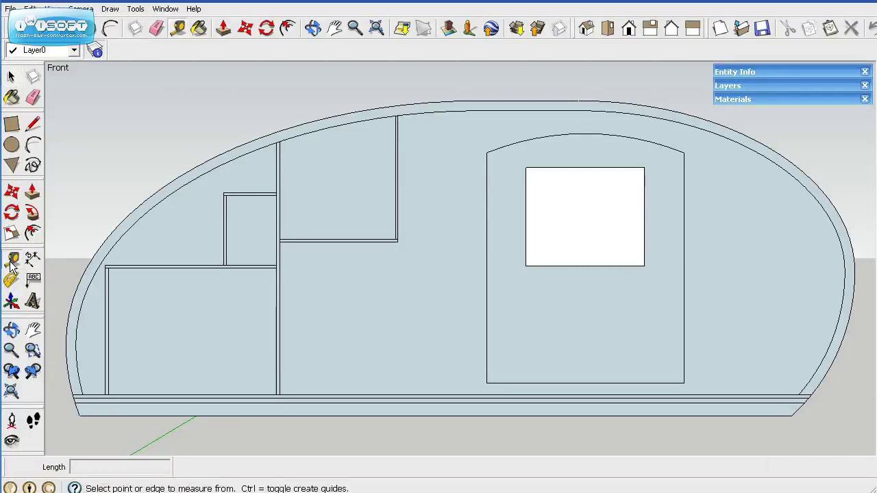
{"action": "left_click", "coordinate": [111, 334]}
{"action": "left_click", "coordinate": [67, 341]}
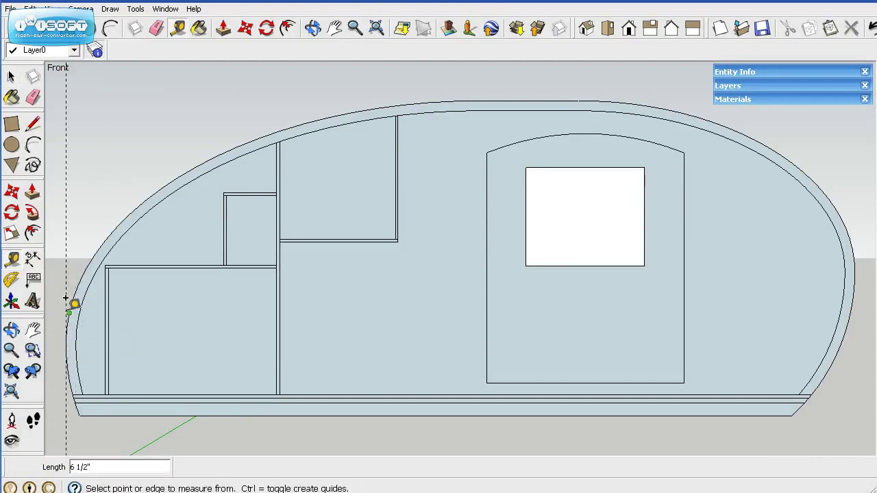
{"action": "left_click", "coordinate": [66, 255]}
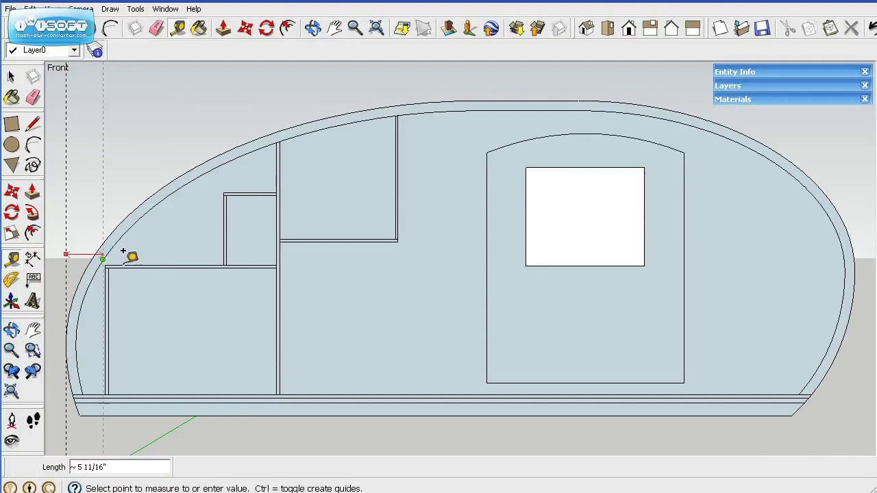
{"action": "left_click", "coordinate": [792, 351]}
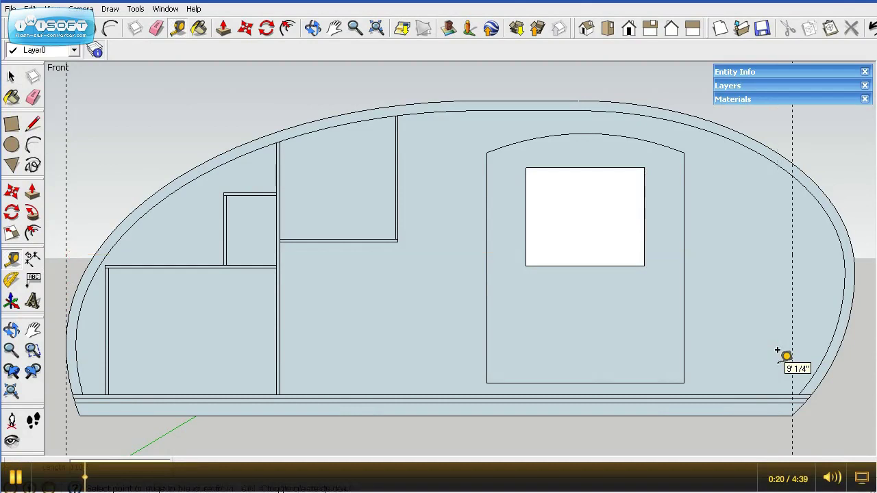
{"action": "left_click", "coordinate": [792, 307]}
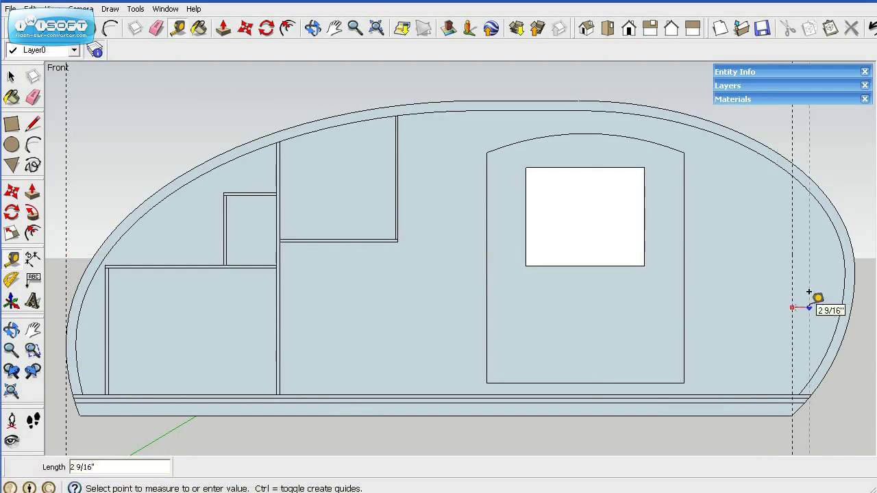
{"action": "type", "text": "3/8"}
{"action": "key", "text": "Return"}
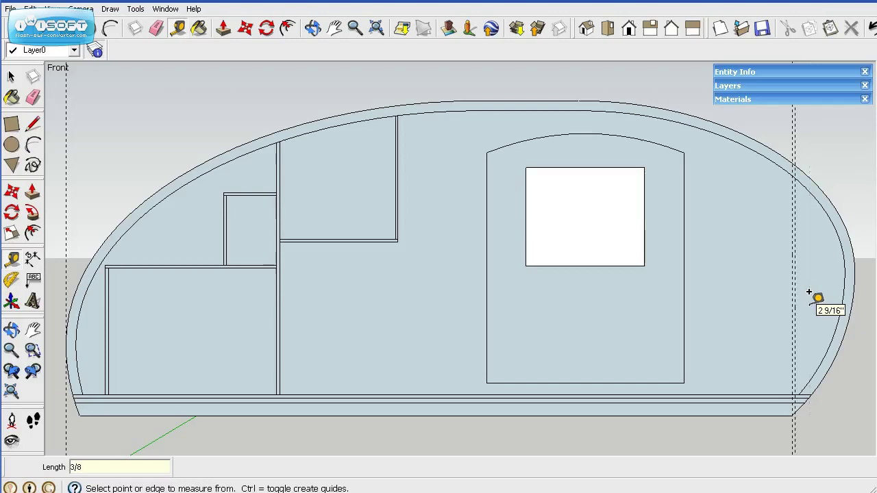
Add a horizontal guide 21.75" above the floor and a second one 3/8" below it
{"action": "left_click", "coordinate": [771, 394]}
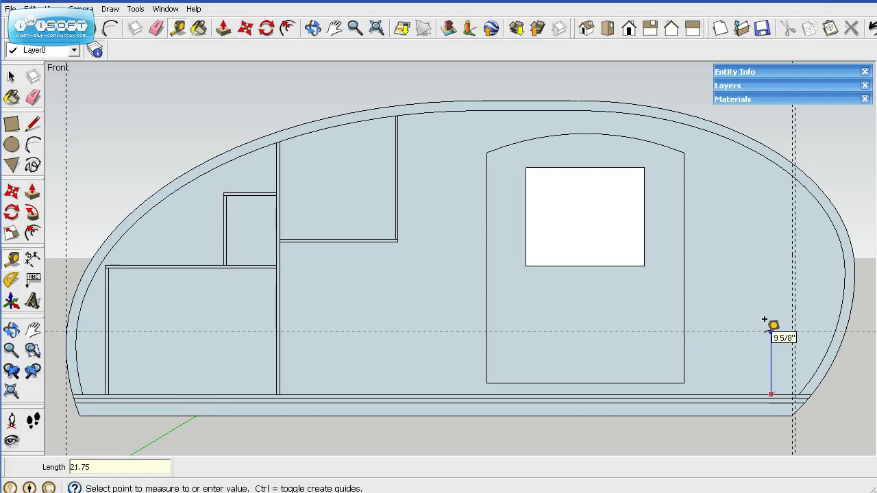
{"action": "key", "text": "Return"}
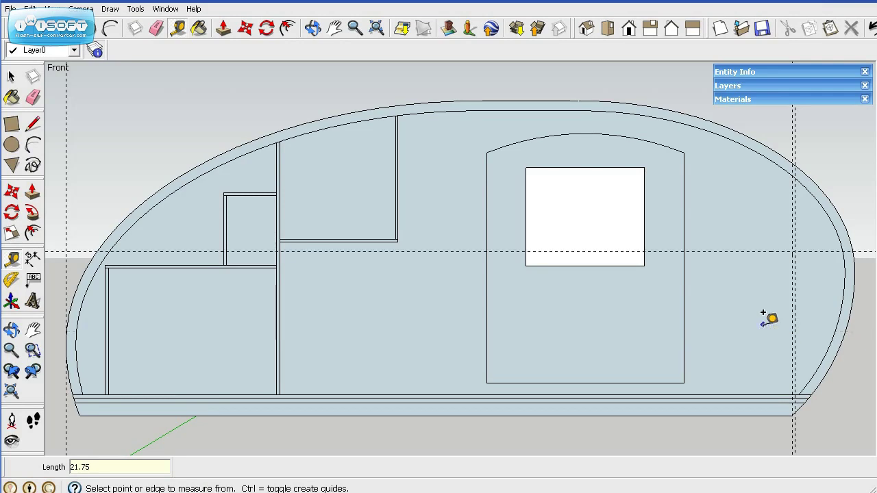
{"action": "left_click", "coordinate": [825, 245]}
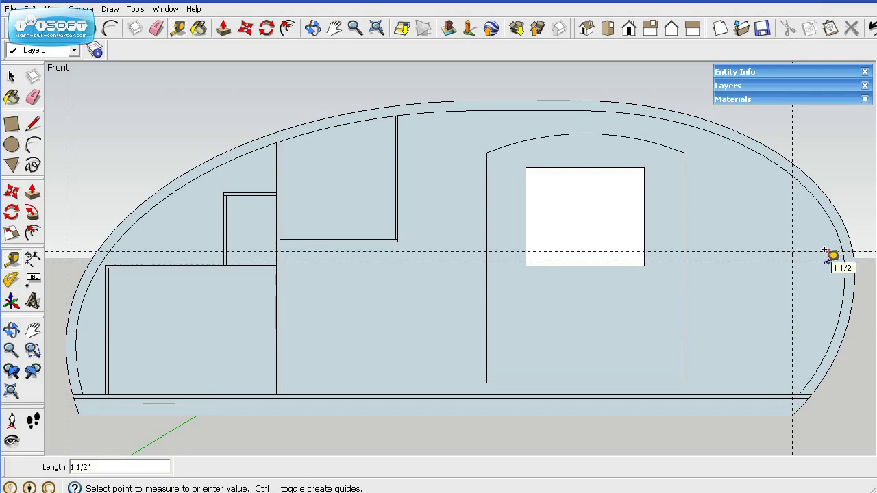
{"action": "key", "text": "Return"}
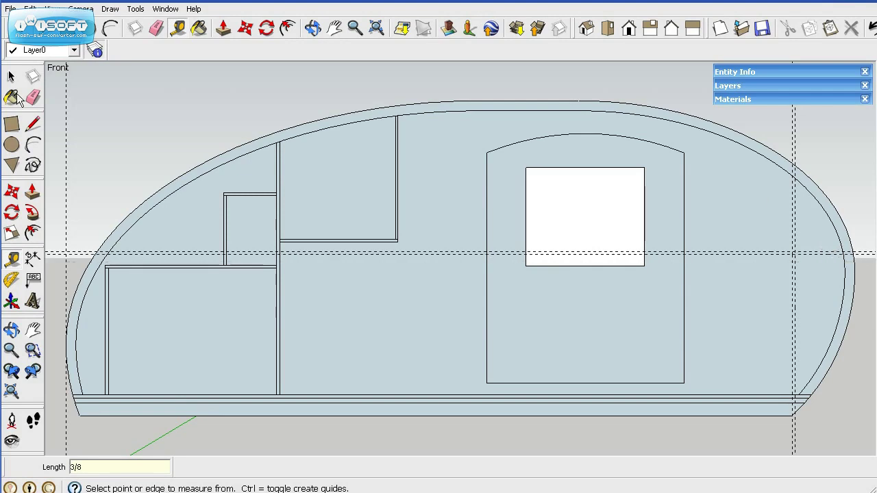
{"action": "left_click", "coordinate": [33, 124]}
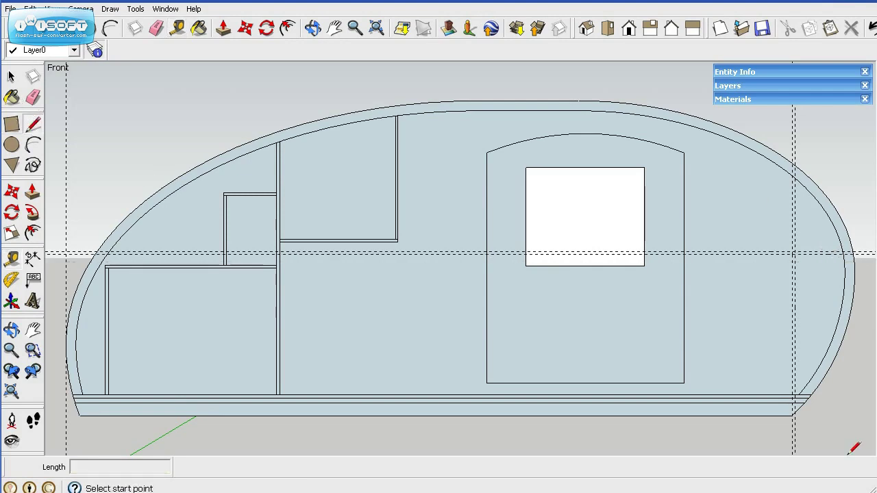
Trace the first front-wall edge up the guide from the floor and across to the inner shell
{"action": "scroll", "coordinate": [864, 348], "scroll_direction": "up", "scroll_amount": 4}
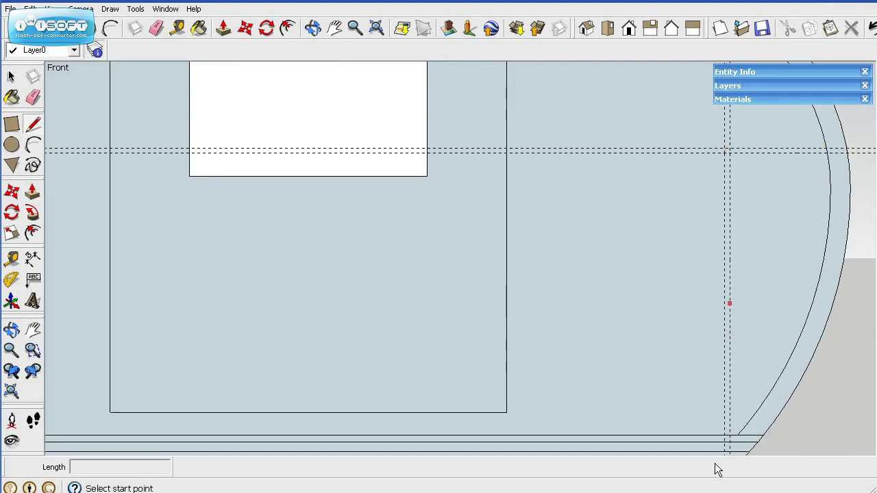
{"action": "left_click", "coordinate": [724, 434]}
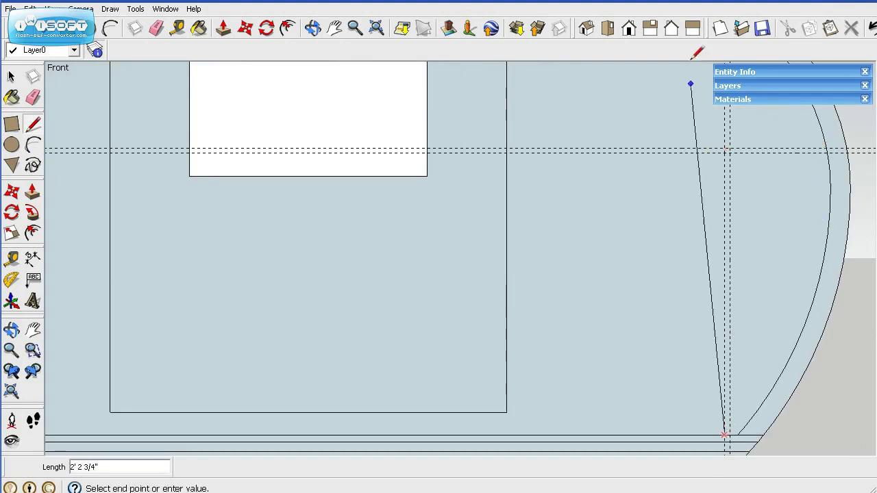
{"action": "left_click", "coordinate": [724, 149]}
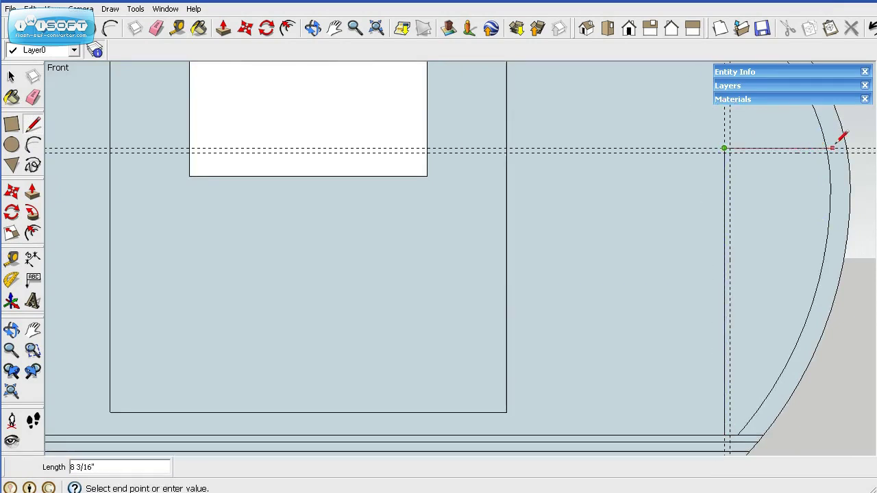
{"action": "left_click", "coordinate": [837, 148]}
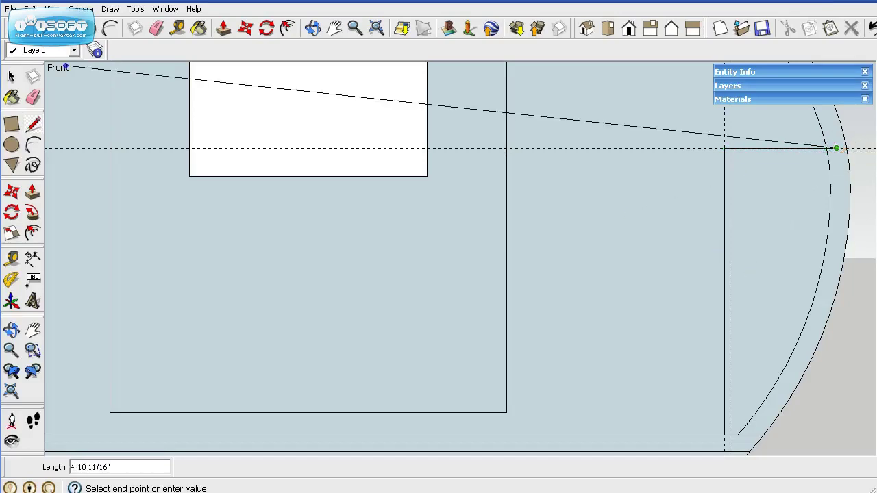
{"action": "left_click", "coordinate": [33, 122]}
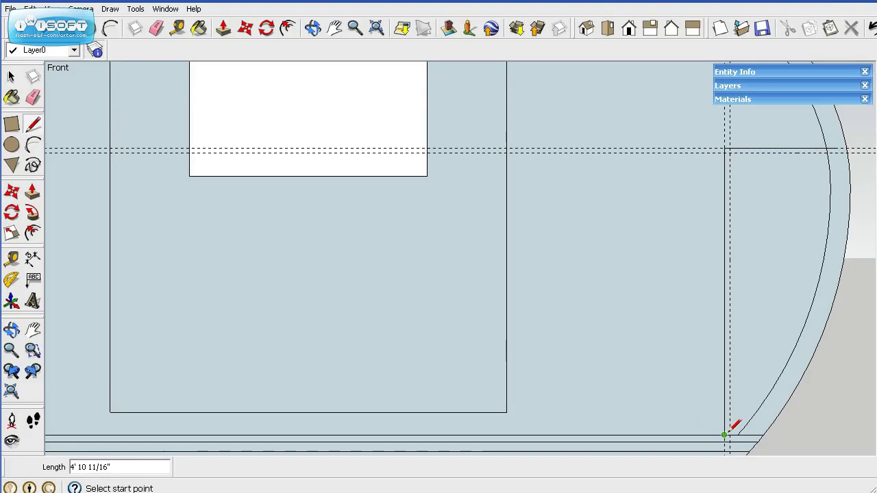
Trace the second wall edge 3/8" over, closing its top against the inner shell
{"action": "scroll", "coordinate": [732, 434], "scroll_direction": "up", "scroll_amount": 2}
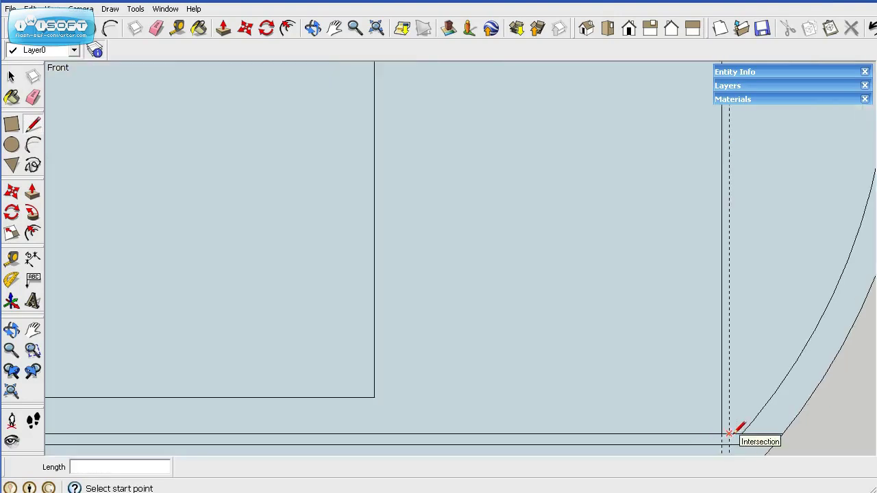
{"action": "left_click", "coordinate": [734, 431]}
{"action": "scroll", "coordinate": [725, 370], "scroll_direction": "down", "scroll_amount": 1}
{"action": "scroll", "coordinate": [725, 348], "scroll_direction": "down", "scroll_amount": 1}
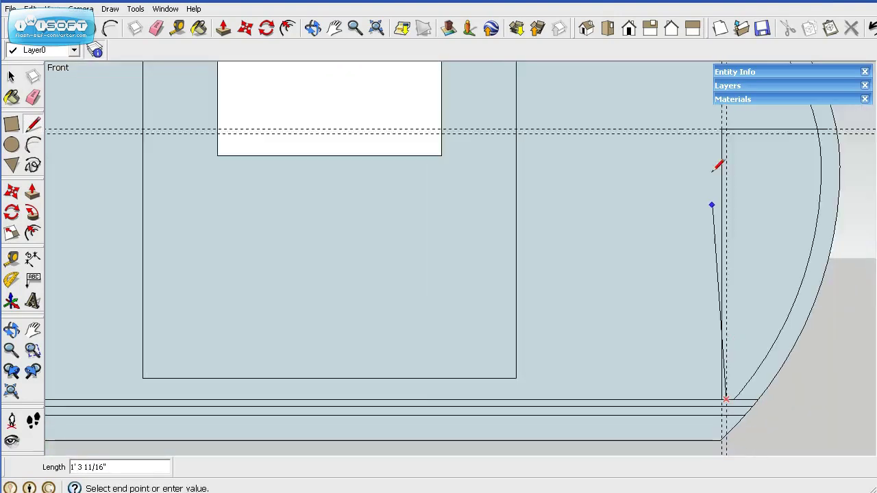
{"action": "left_click", "coordinate": [726, 133]}
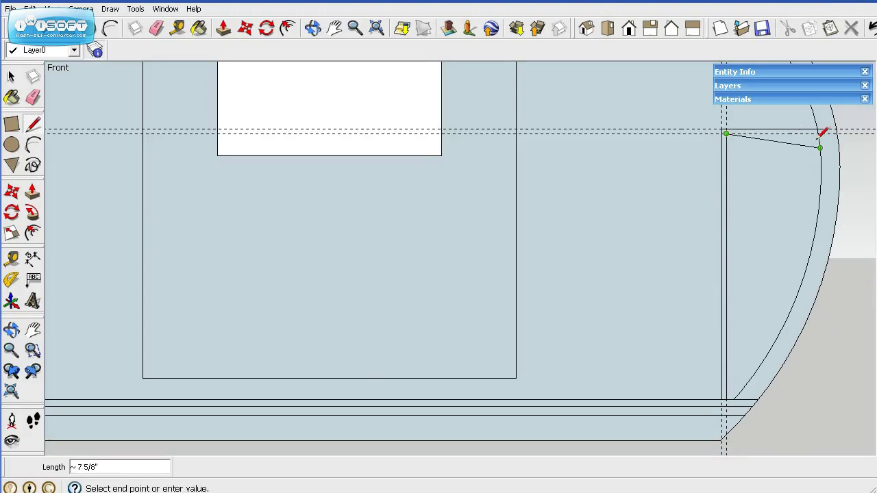
{"action": "left_click", "coordinate": [827, 133]}
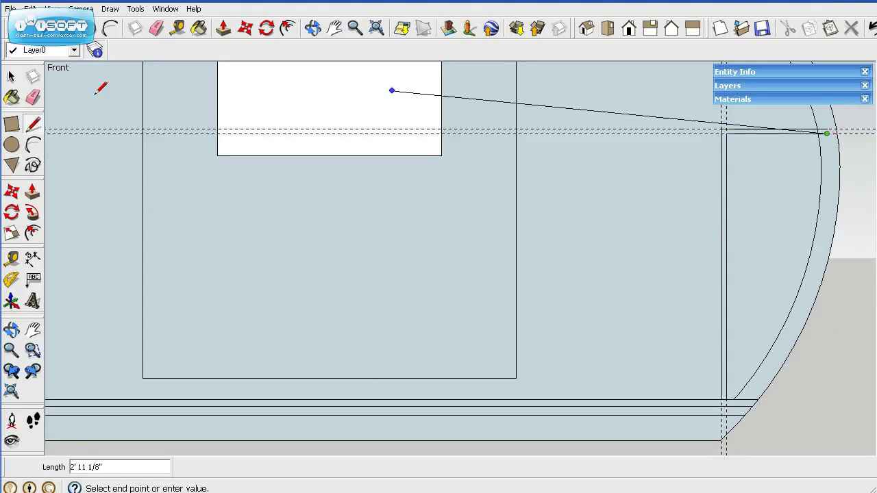
{"action": "left_click", "coordinate": [32, 126]}
{"action": "scroll", "coordinate": [734, 163], "scroll_direction": "up", "scroll_amount": 4}
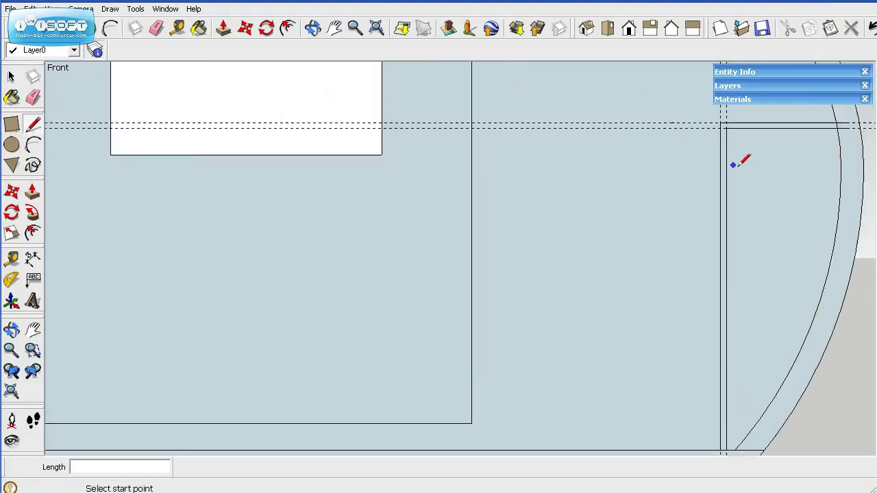
{"action": "left_click", "coordinate": [716, 120]}
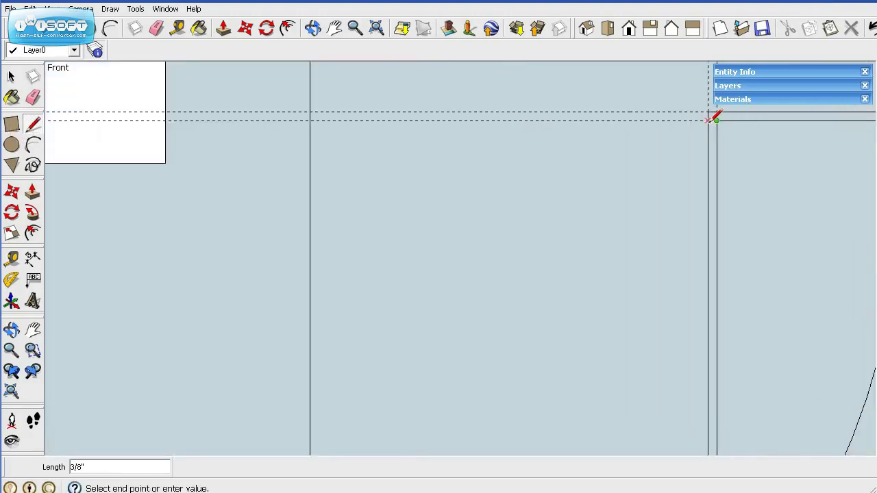
{"action": "key", "text": "Escape"}
{"action": "scroll", "coordinate": [715, 117], "scroll_direction": "down", "scroll_amount": 5}
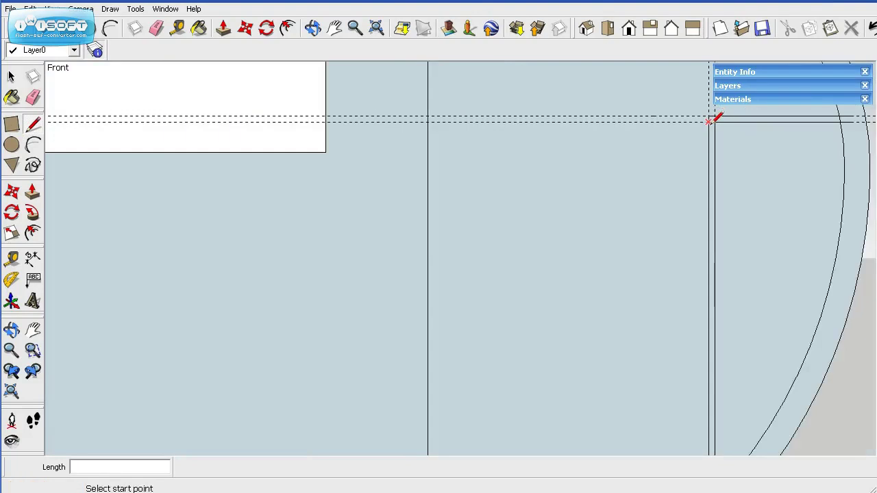
Erase the front-wall guide lines and zoom to fit the whole trailer profile
{"action": "left_click", "coordinate": [34, 100]}
{"action": "left_click", "coordinate": [763, 122]}
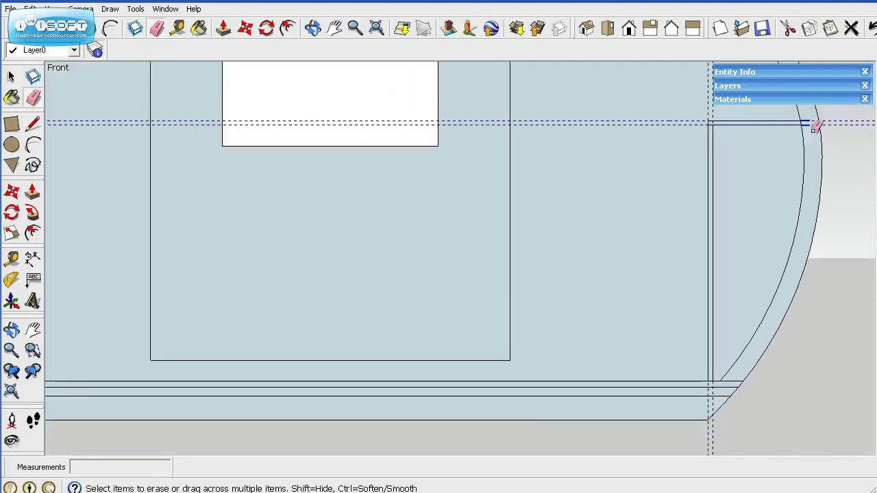
{"action": "left_click", "coordinate": [715, 114]}
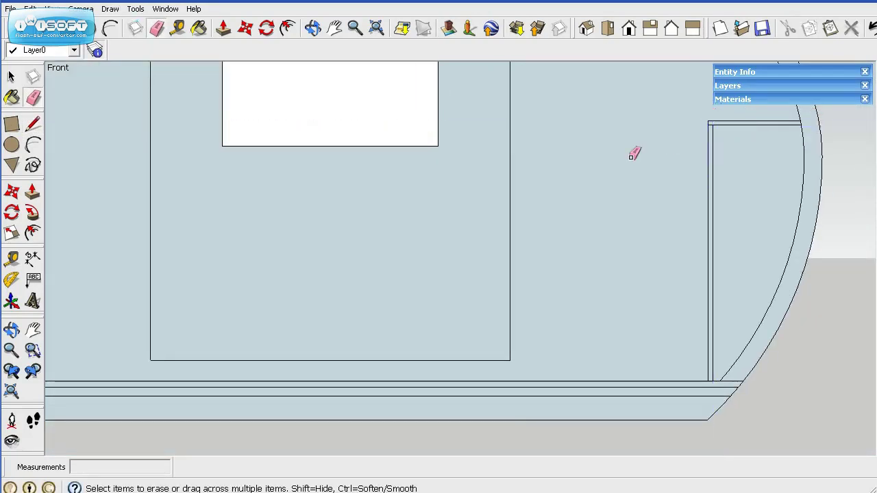
{"action": "left_click", "coordinate": [12, 351]}
{"action": "left_click", "coordinate": [10, 391]}
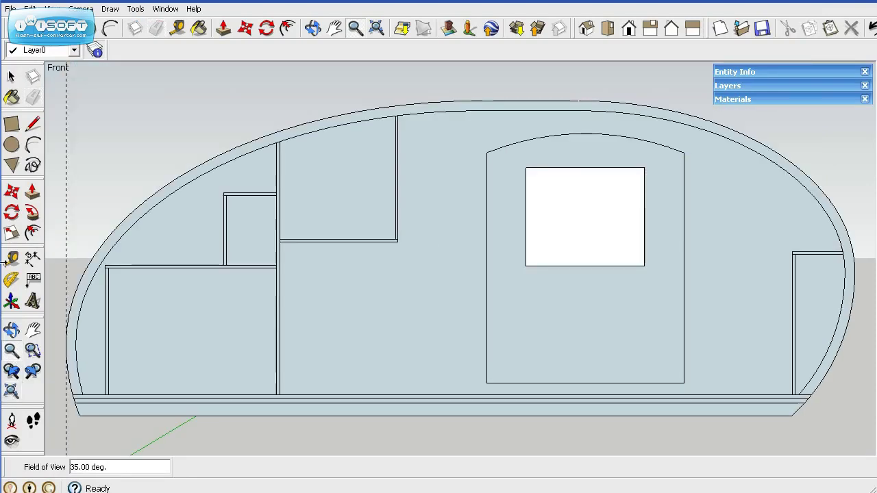
Place horizontal guides along the floor bottom and two vertical guides near the left end
{"action": "left_click", "coordinate": [11, 259]}
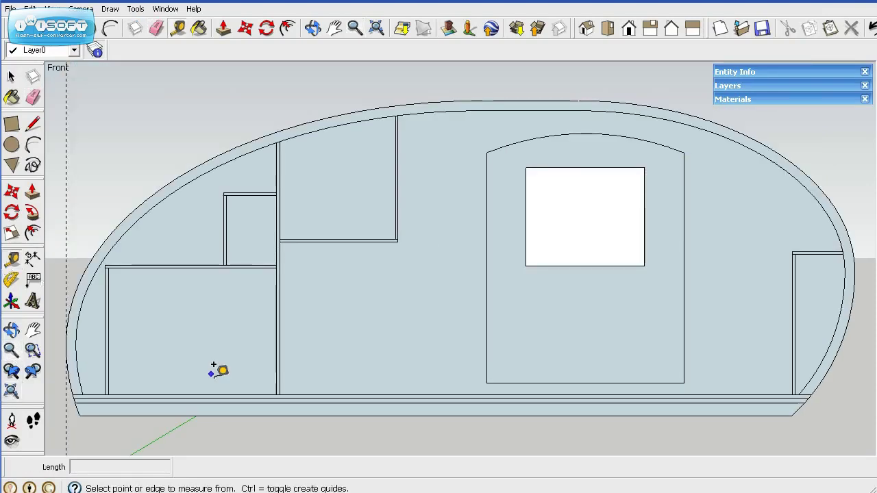
{"action": "left_click", "coordinate": [306, 396]}
{"action": "left_click", "coordinate": [309, 404]}
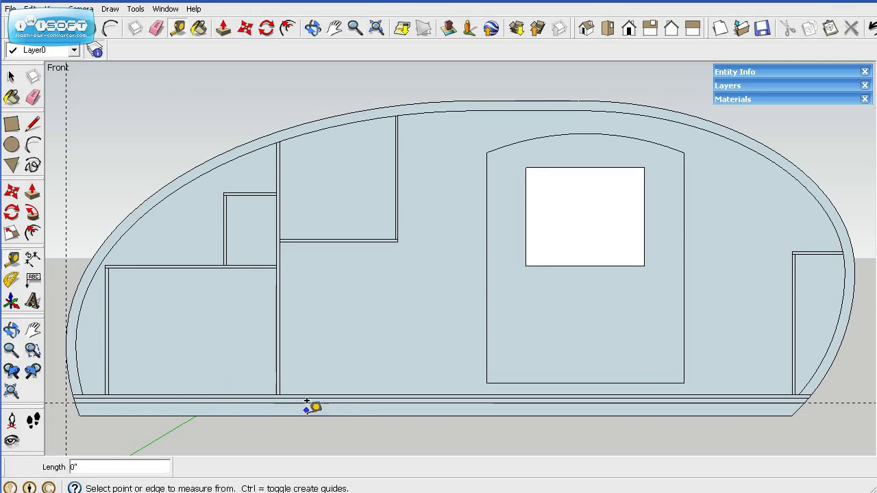
{"action": "left_click", "coordinate": [310, 405]}
{"action": "left_click", "coordinate": [311, 405]}
{"action": "left_click", "coordinate": [67, 274]}
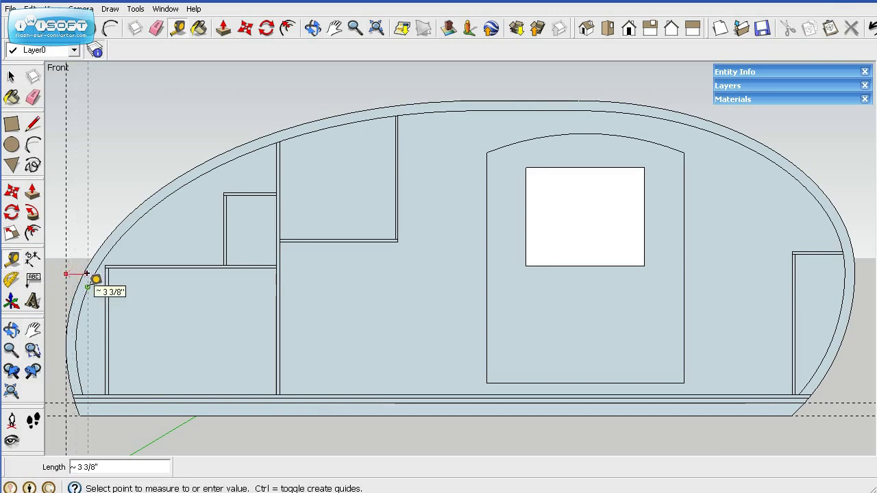
{"action": "left_click", "coordinate": [86, 274]}
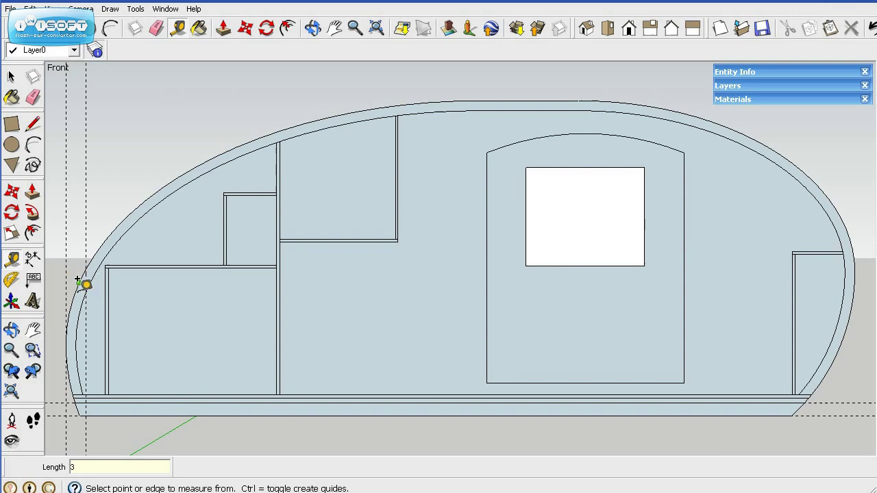
{"action": "left_click", "coordinate": [86, 228]}
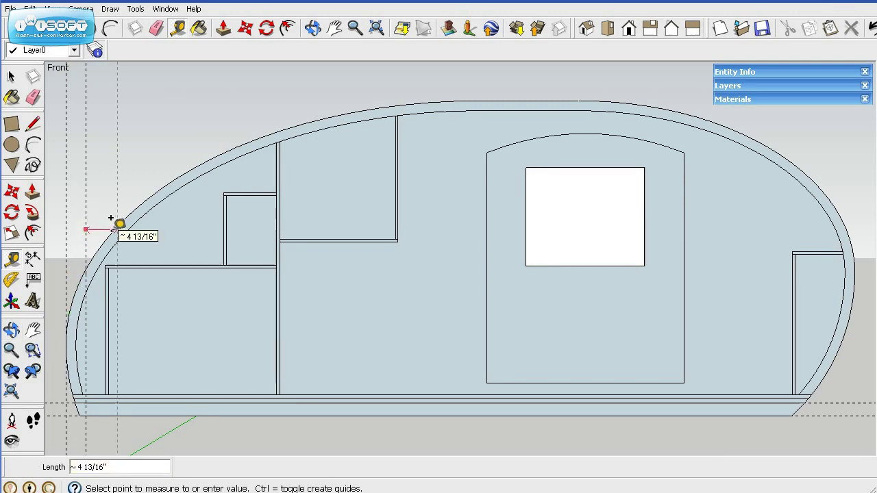
{"action": "left_click", "coordinate": [111, 219]}
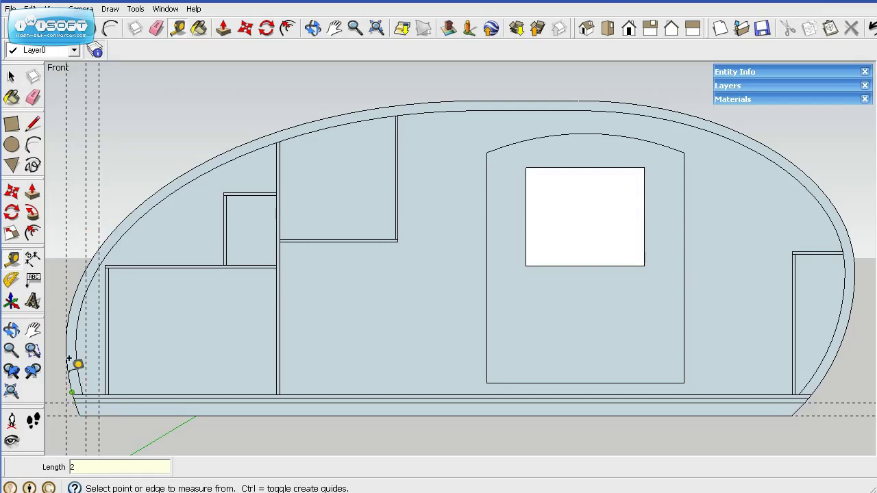
Try a vertical guide across the trailer, then erase the misplaced guide
{"action": "left_click", "coordinate": [66, 272]}
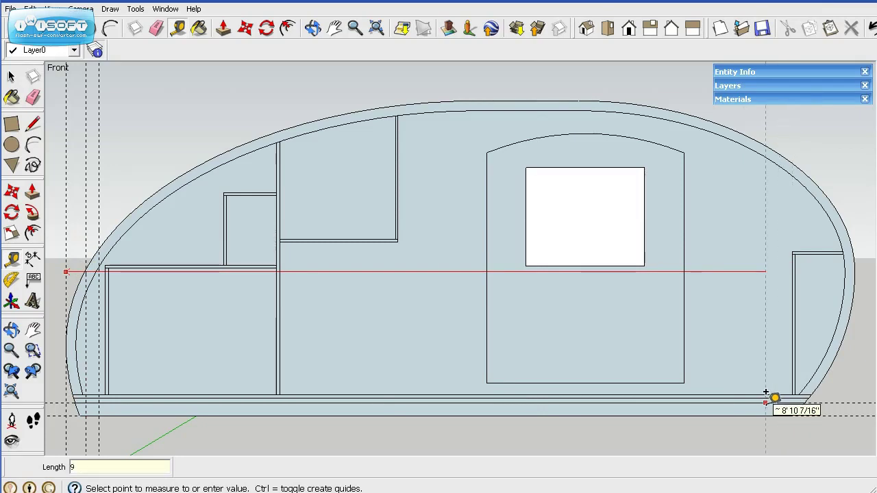
{"action": "key", "text": "Return"}
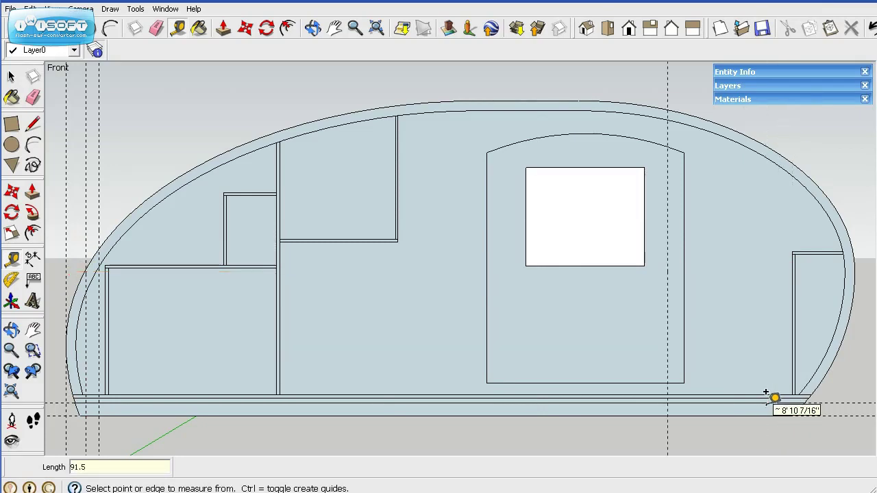
{"action": "left_click", "coordinate": [32, 97]}
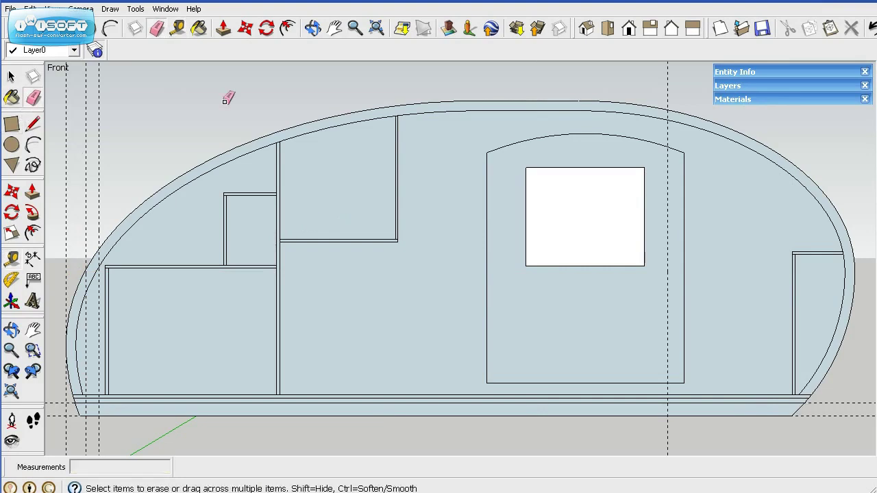
{"action": "left_click", "coordinate": [666, 90]}
{"action": "left_click", "coordinate": [12, 259]}
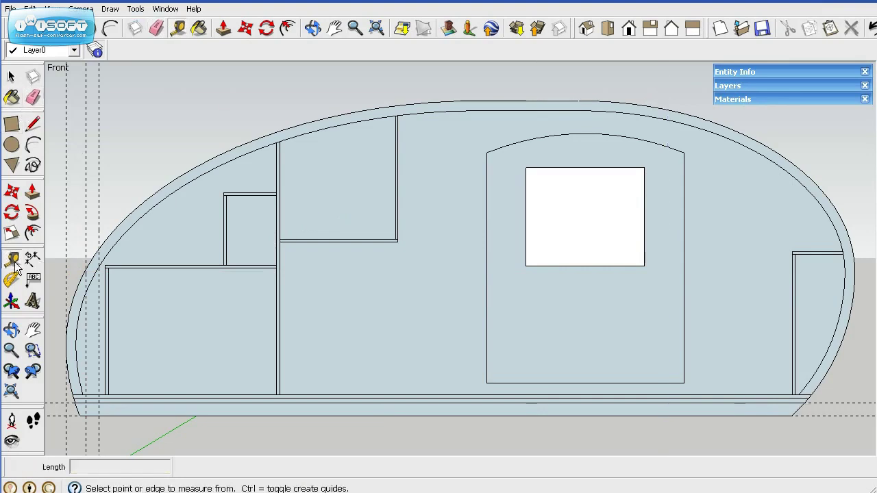
{"action": "left_click", "coordinate": [66, 226]}
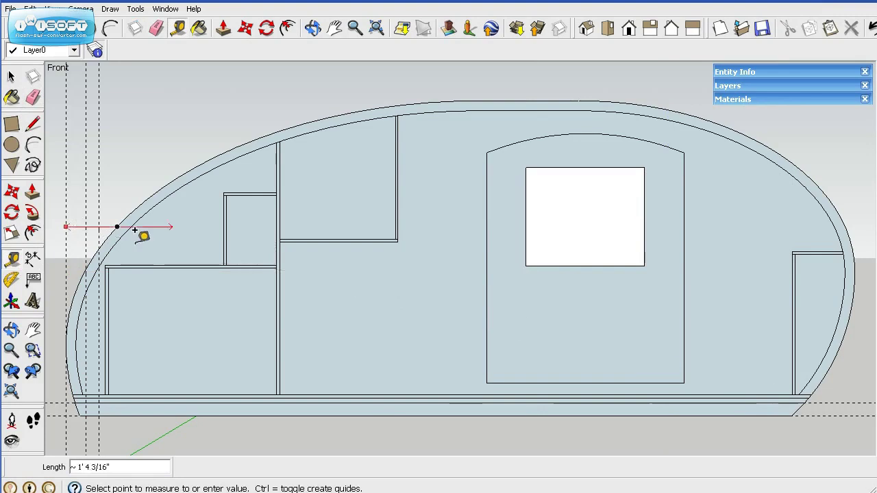
{"action": "left_click", "coordinate": [89, 253]}
{"action": "left_click", "coordinate": [11, 262]}
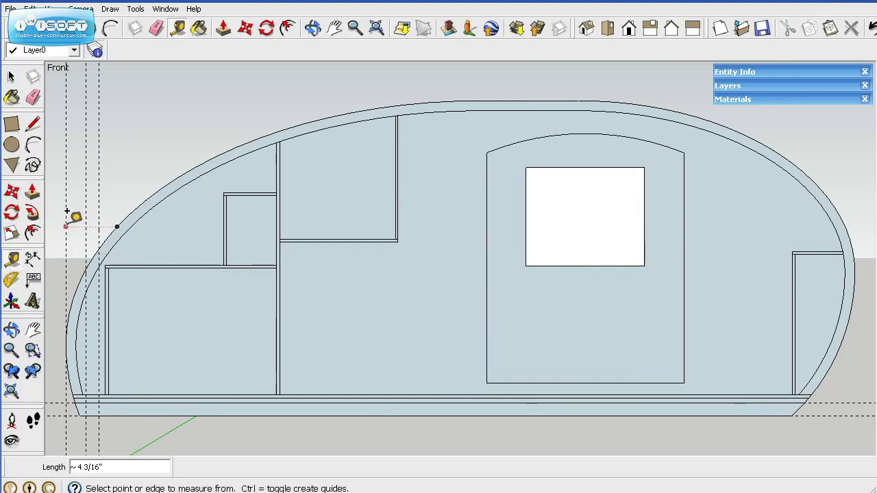
Place a vertical guide 9' 1.5" from the left guide and another 2" inward
{"action": "left_click", "coordinate": [66, 183]}
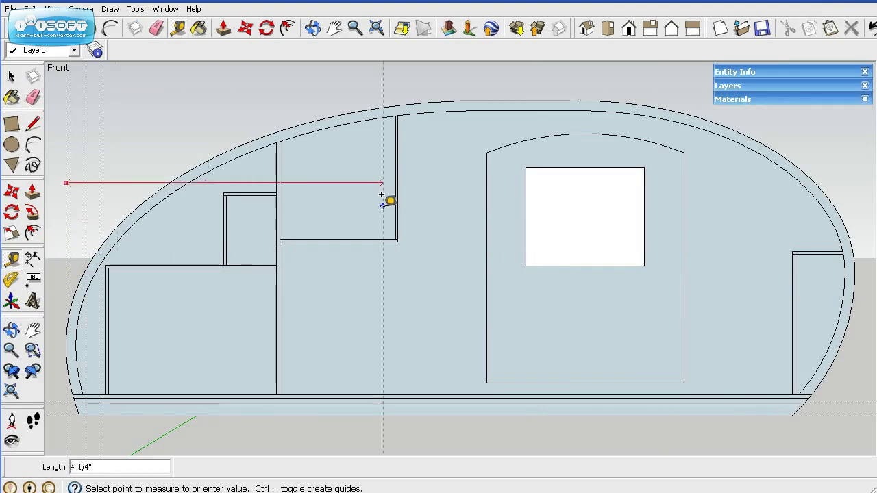
{"action": "type", "text": "9' 1.5"}
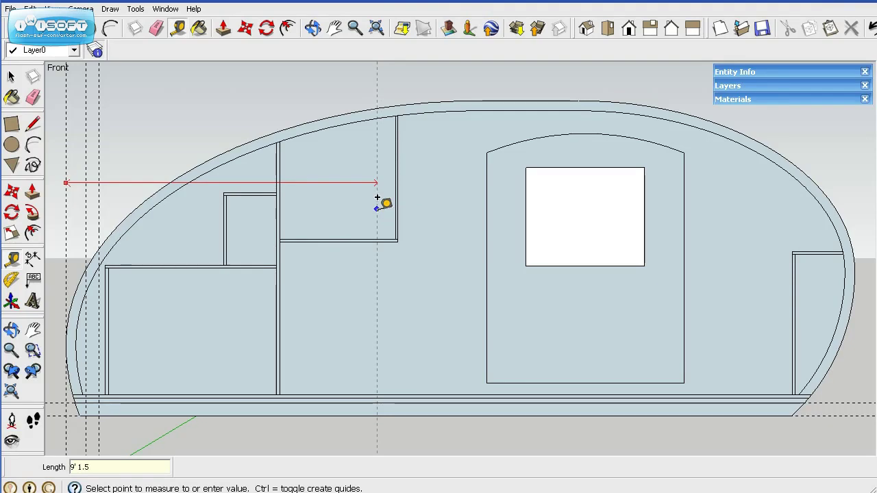
{"action": "key", "text": "Return"}
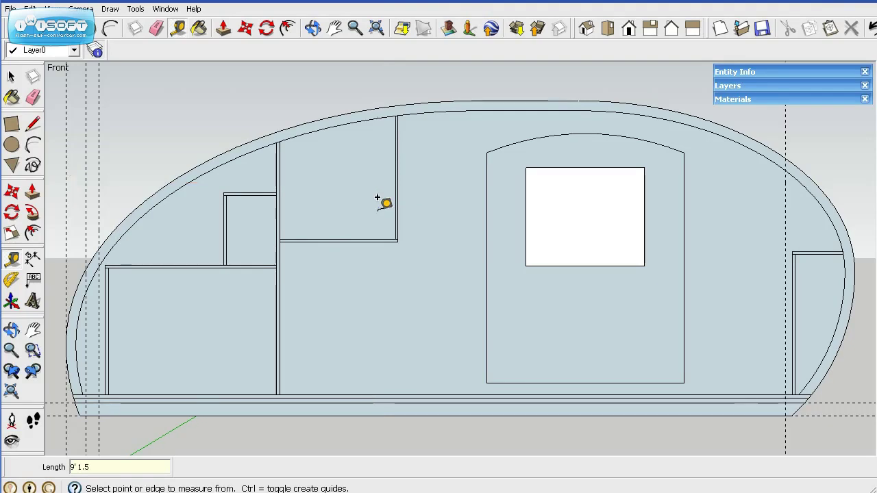
{"action": "left_click", "coordinate": [784, 193]}
{"action": "type", "text": "2"}
{"action": "key", "text": "Return"}
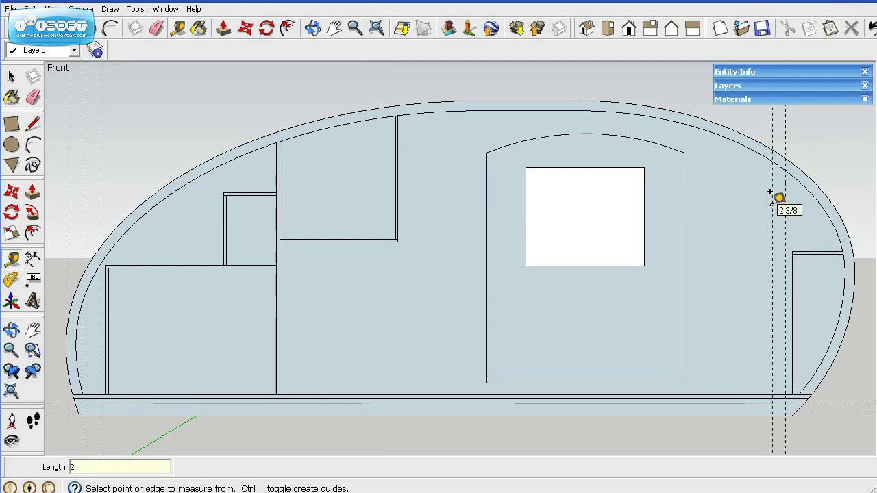
Draw 2" edges between the guide intersections at the lower-left and lower-right floor corners
{"action": "left_click", "coordinate": [32, 124]}
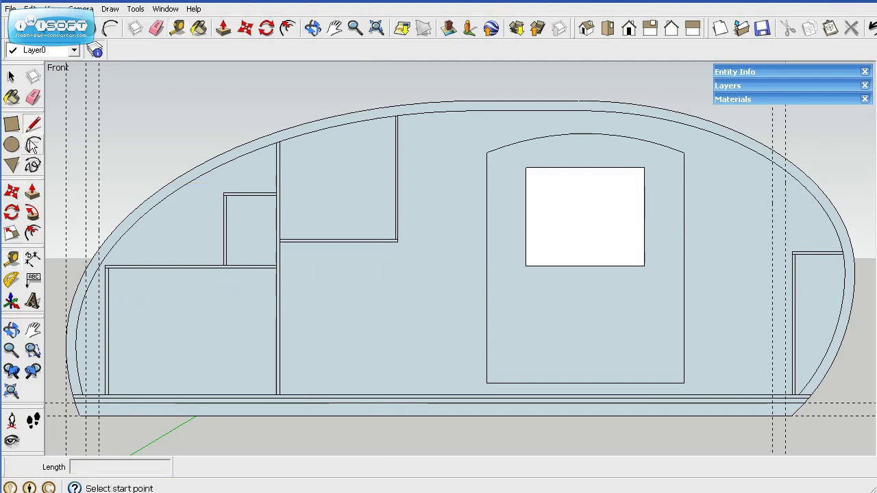
{"action": "left_click", "coordinate": [80, 415]}
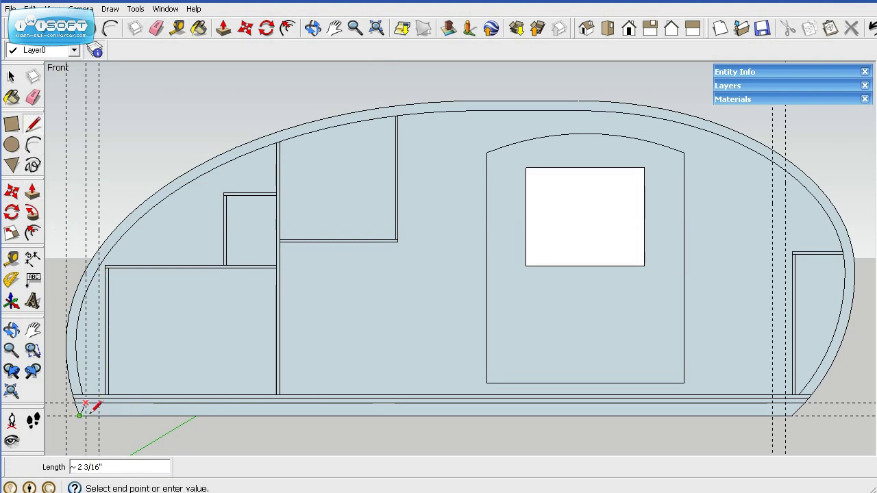
{"action": "left_click", "coordinate": [86, 402]}
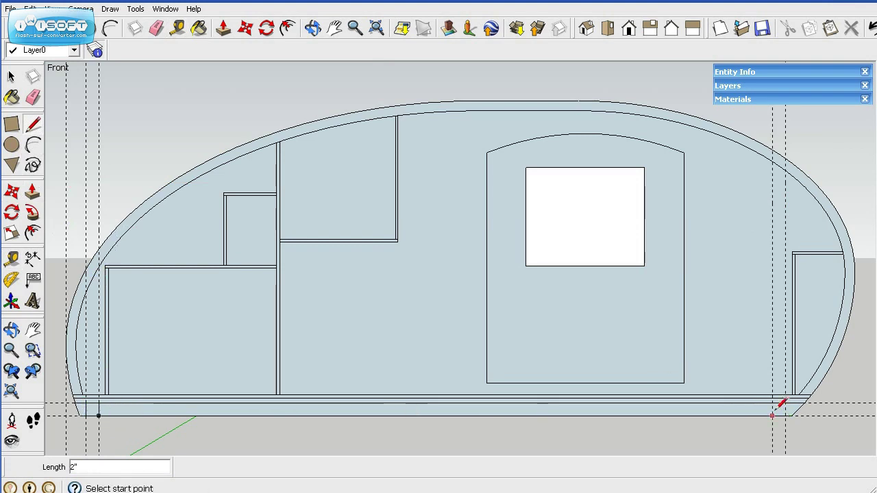
{"action": "left_click", "coordinate": [772, 403]}
{"action": "left_click", "coordinate": [772, 416]}
{"action": "left_click", "coordinate": [786, 403]}
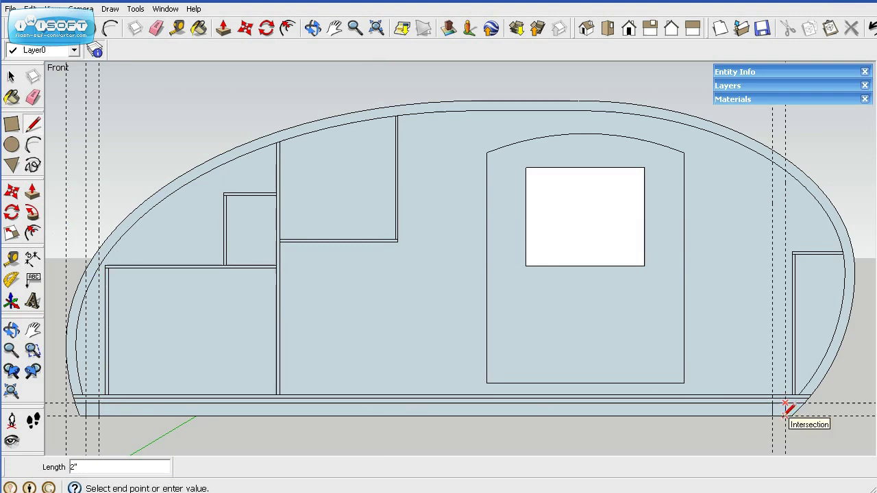
{"action": "left_click", "coordinate": [785, 416]}
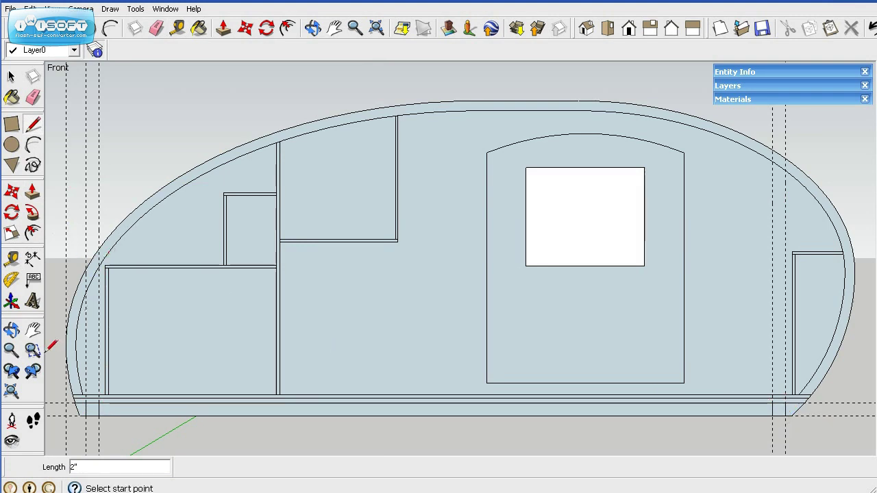
{"action": "left_click", "coordinate": [32, 330]}
Extend the frame line past the front, drop a 2" edge, and close the lower front corner face
{"action": "mouse_move", "coordinate": [766, 355]}
{"action": "left_mouse_down"}
{"action": "mouse_move", "coordinate": [736, 360]}
{"action": "mouse_move", "coordinate": [422, 314]}
{"action": "left_mouse_up"}
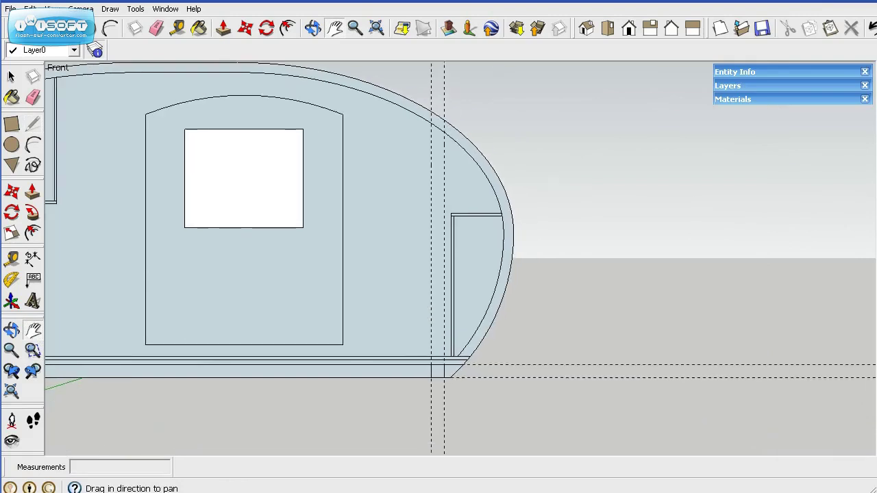
{"action": "left_click", "coordinate": [32, 123]}
{"action": "scroll", "coordinate": [460, 352], "scroll_direction": "up", "scroll_amount": 6}
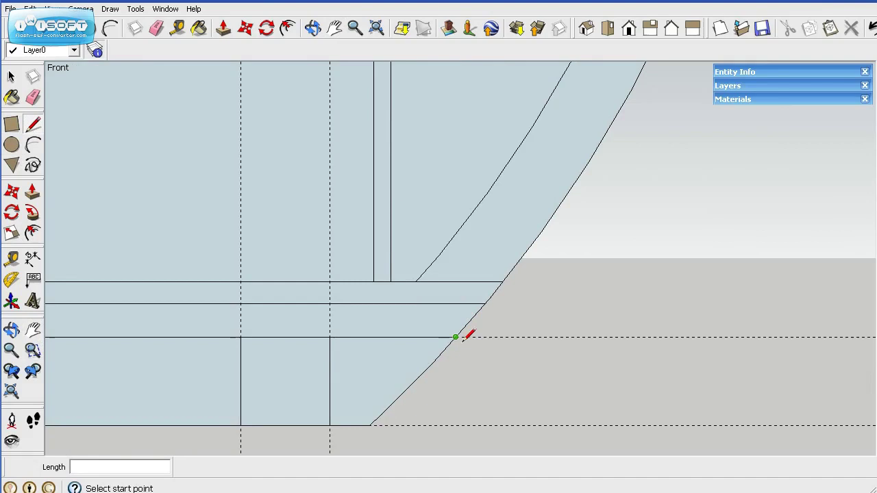
{"action": "scroll", "coordinate": [447, 334], "scroll_direction": "up", "scroll_amount": 2}
{"action": "left_click", "coordinate": [453, 334]}
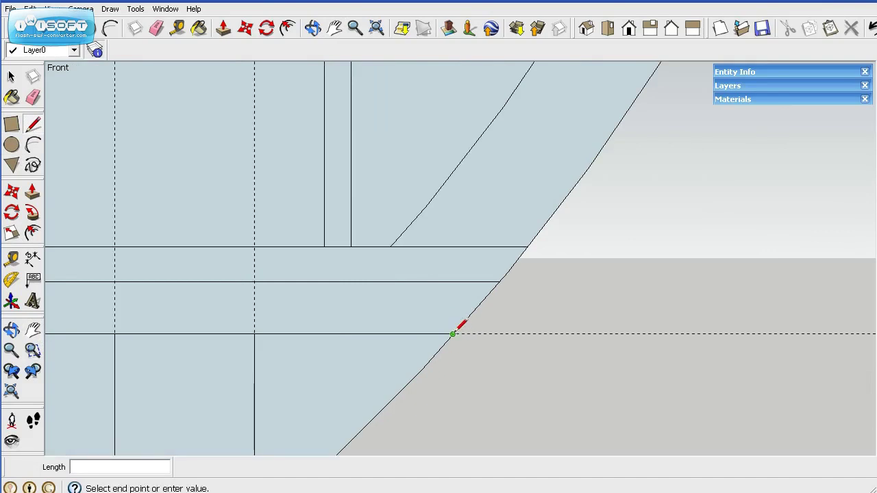
{"action": "scroll", "coordinate": [494, 337], "scroll_direction": "down", "scroll_amount": 4}
{"action": "scroll", "coordinate": [514, 340], "scroll_direction": "down", "scroll_amount": 3}
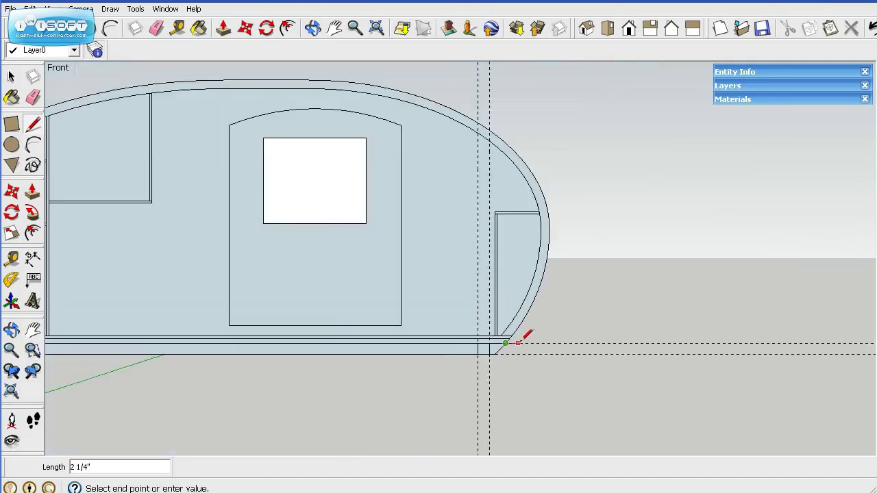
{"action": "left_click", "coordinate": [694, 342]}
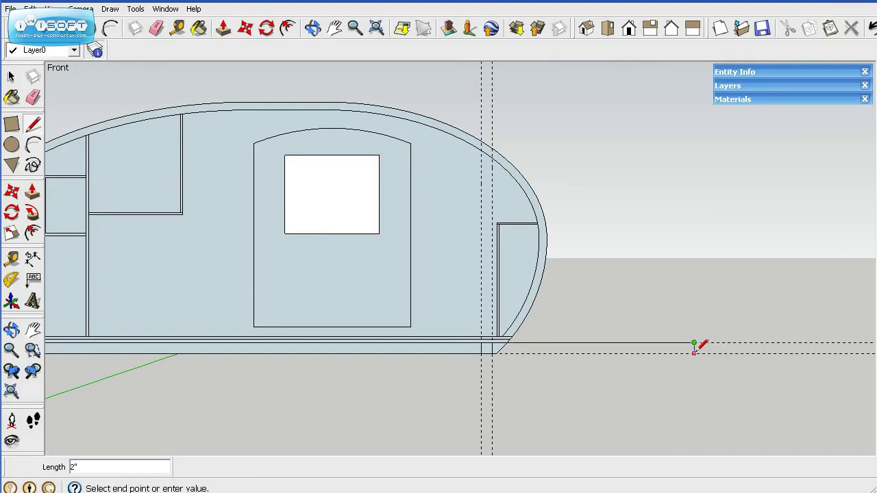
{"action": "left_click", "coordinate": [694, 353]}
{"action": "scroll", "coordinate": [538, 362], "scroll_direction": "up", "scroll_amount": 2}
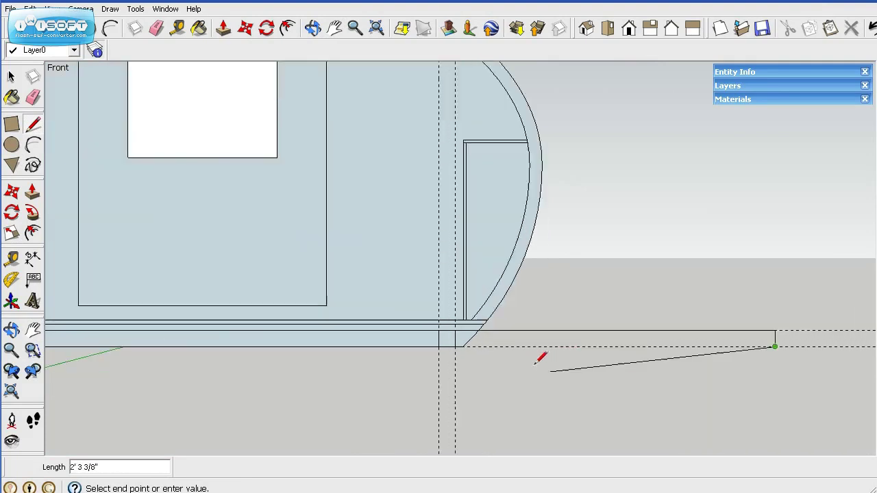
{"action": "scroll", "coordinate": [538, 361], "scroll_direction": "up", "scroll_amount": 5}
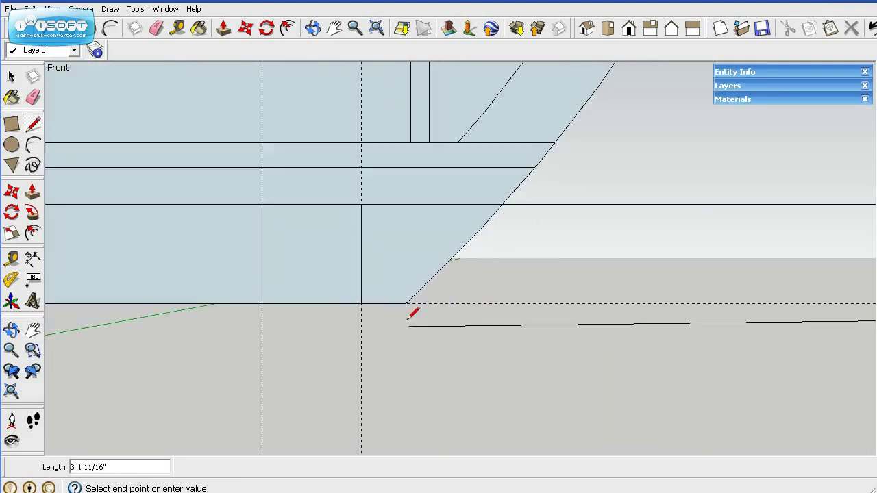
{"action": "scroll", "coordinate": [410, 319], "scroll_direction": "up", "scroll_amount": 3}
{"action": "left_click", "coordinate": [403, 295]}
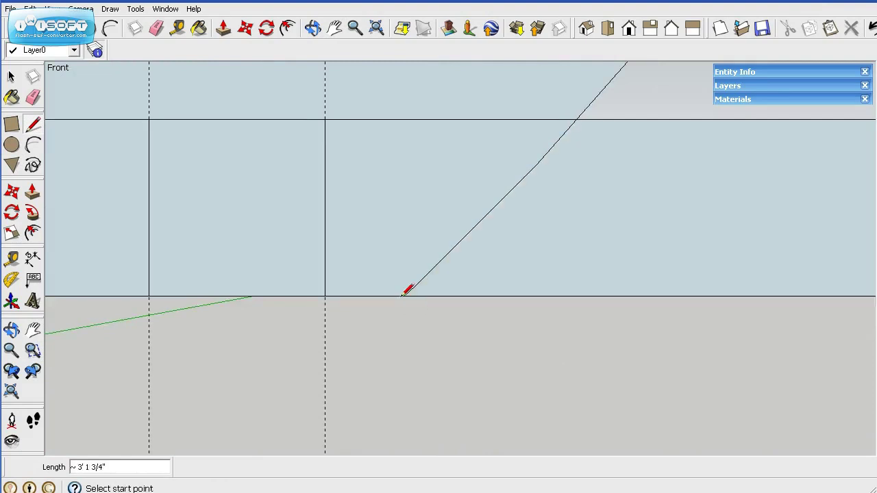
{"action": "scroll", "coordinate": [404, 295], "scroll_direction": "down", "scroll_amount": 6}
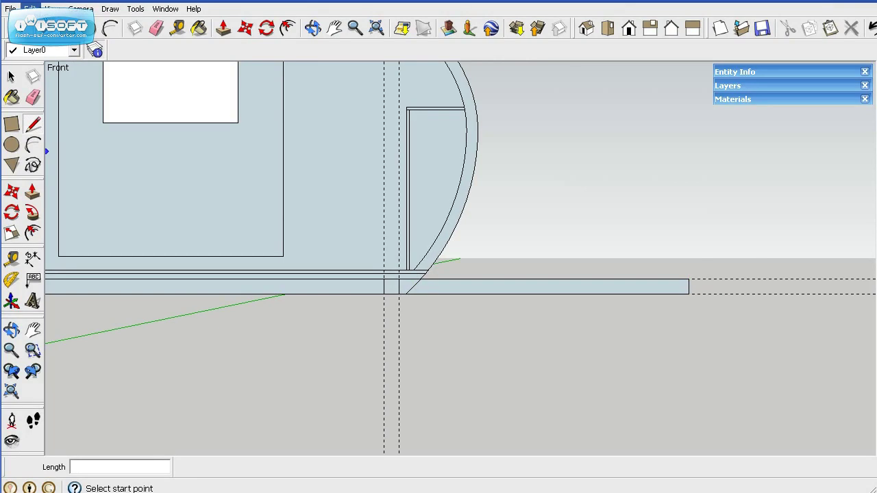
Use Edit > Delete Guides, then Zoom Extents to show the full trailer
{"action": "left_click", "coordinate": [30, 8]}
{"action": "left_click", "coordinate": [67, 112]}
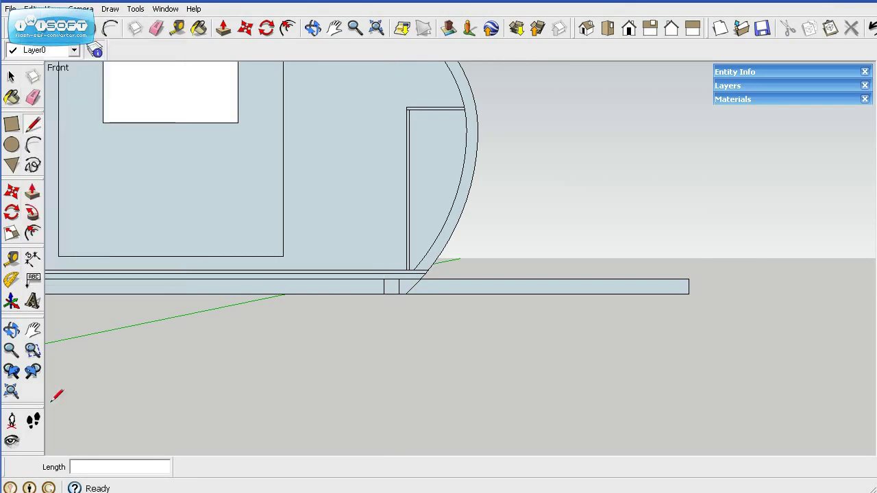
{"action": "left_click", "coordinate": [11, 392]}
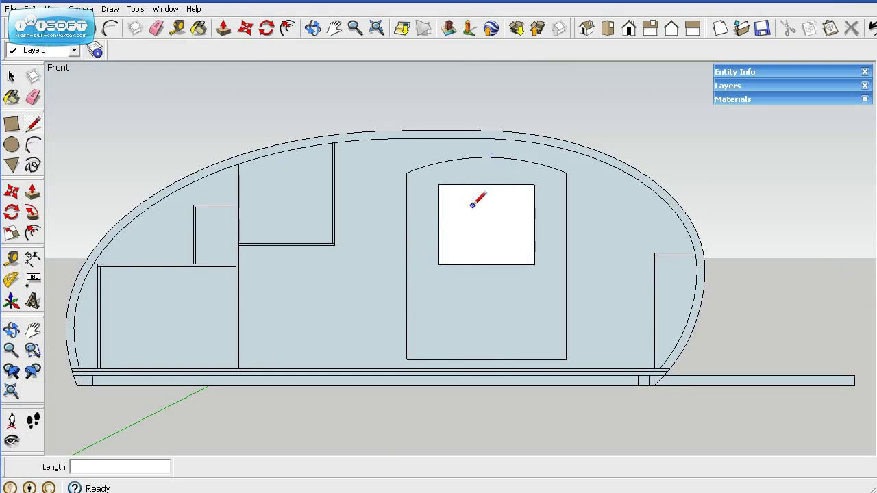
{"action": "left_click", "coordinate": [11, 76]}
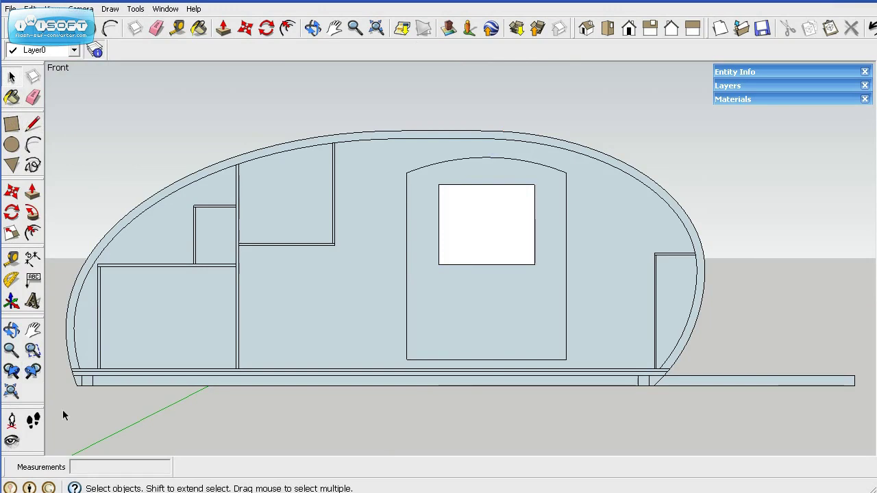
Box-select the whole trailer profile, make it a group, then open the group to check it
{"action": "left_click_drag", "start_coordinate": [63, 411], "coordinate": [865, 122]}
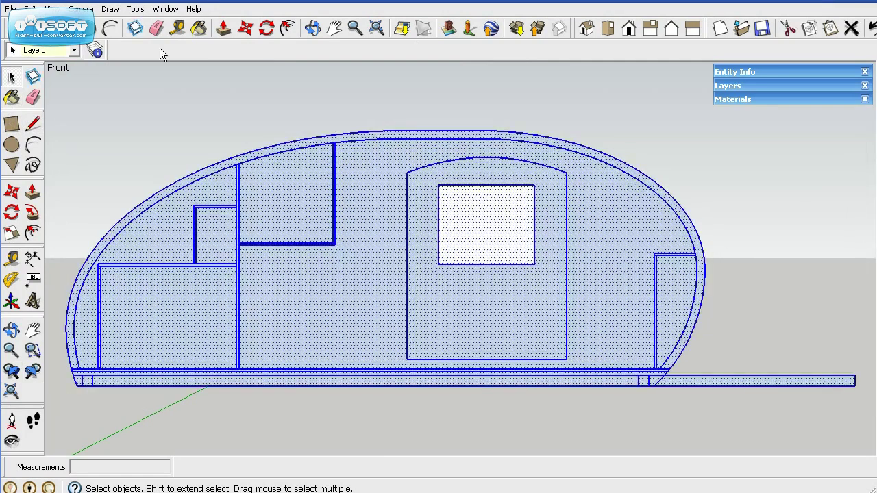
{"action": "left_click", "coordinate": [30, 9]}
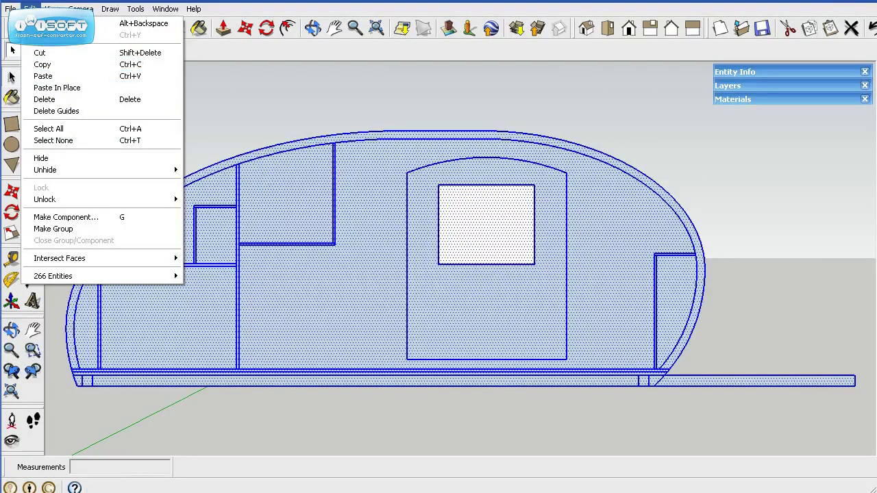
{"action": "key", "text": "Escape"}
{"action": "right_click", "coordinate": [329, 276]}
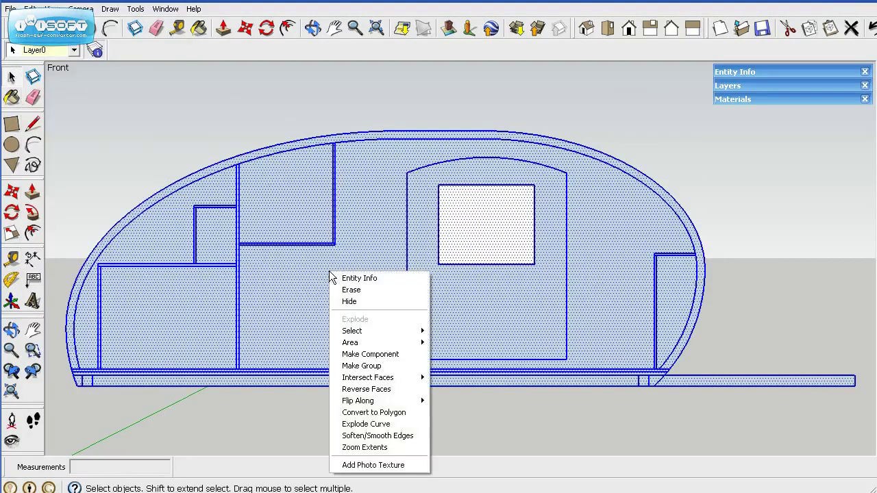
{"action": "left_click", "coordinate": [357, 366]}
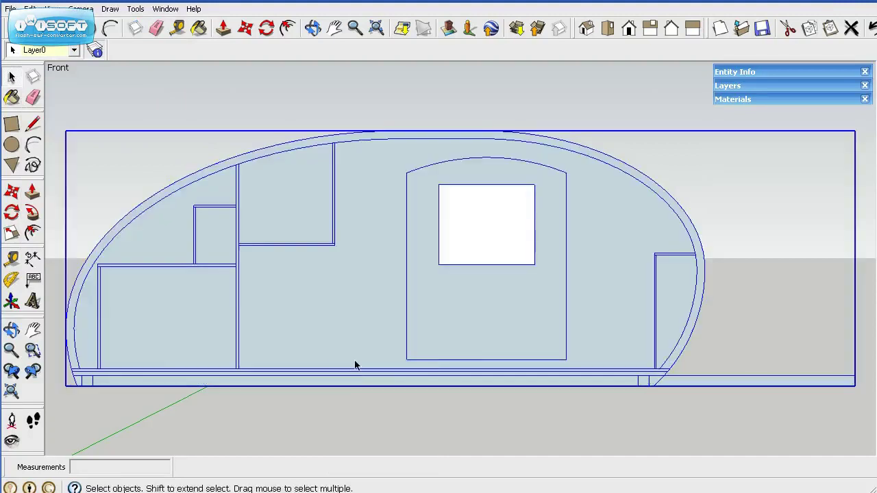
{"action": "key", "text": "Escape"}
{"action": "left_click", "coordinate": [533, 170]}
{"action": "double_click", "coordinate": [665, 231]}
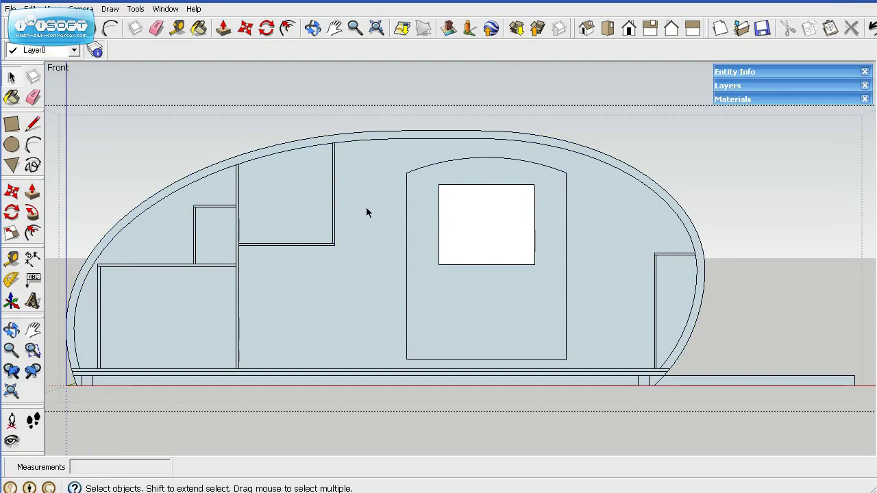
Add a new layer named 'Profile' in the Layers tray
{"action": "left_click", "coordinate": [538, 84]}
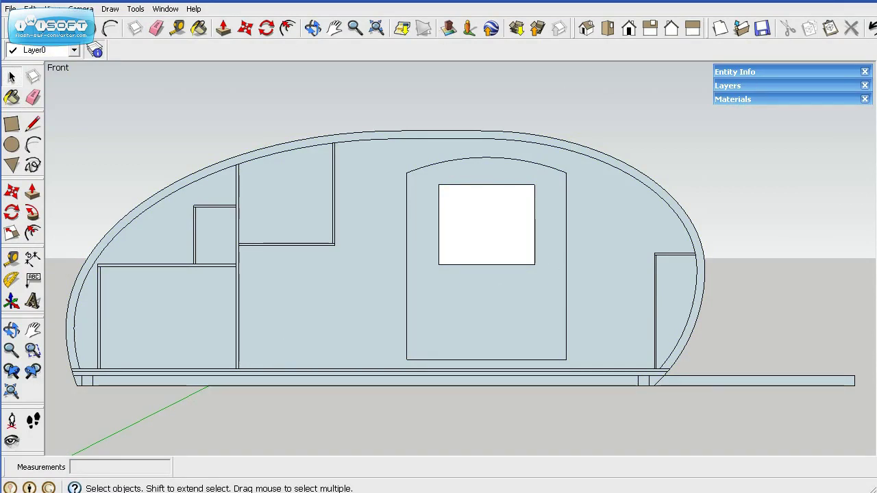
{"action": "left_click", "coordinate": [165, 8]}
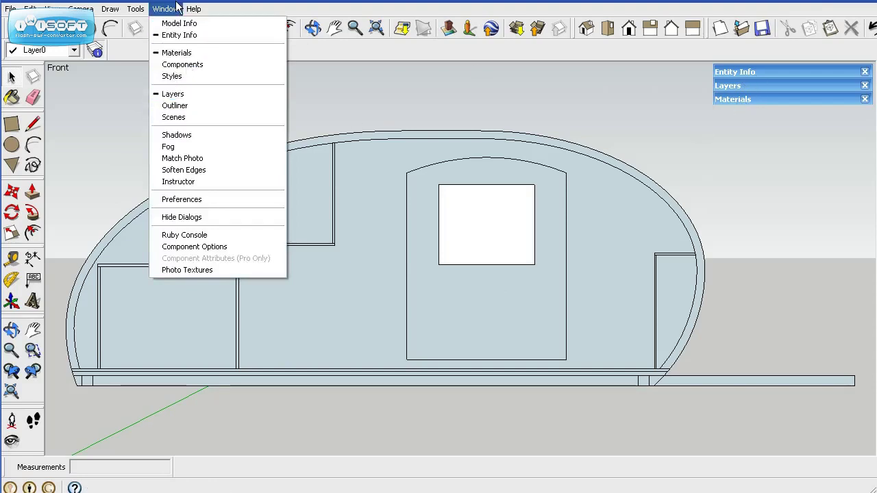
{"action": "mouse_move", "coordinate": [193, 8]}
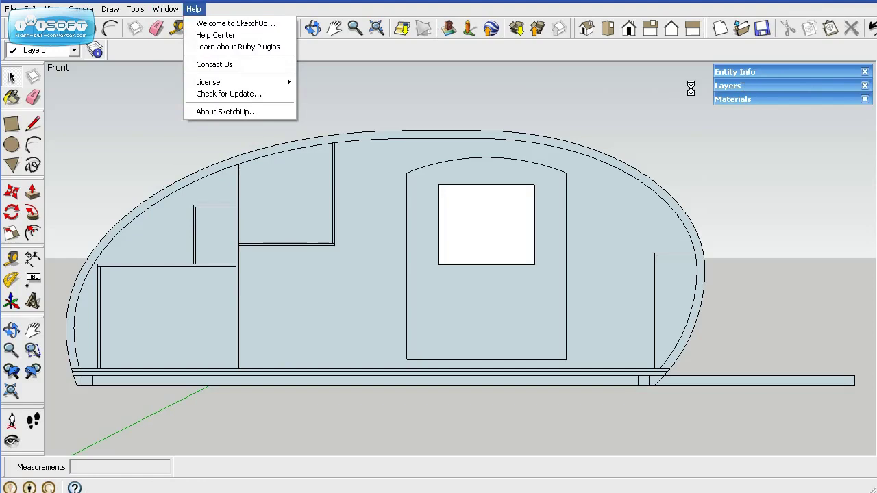
{"action": "left_click", "coordinate": [749, 86]}
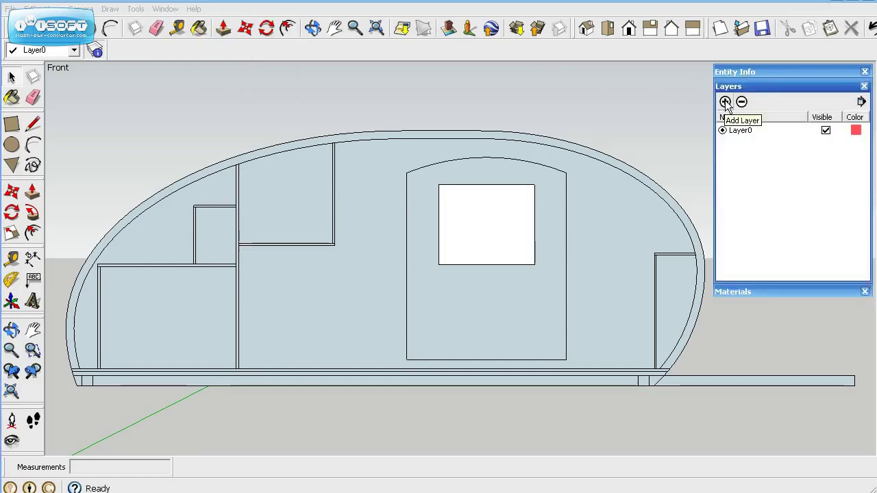
{"action": "left_click", "coordinate": [725, 103]}
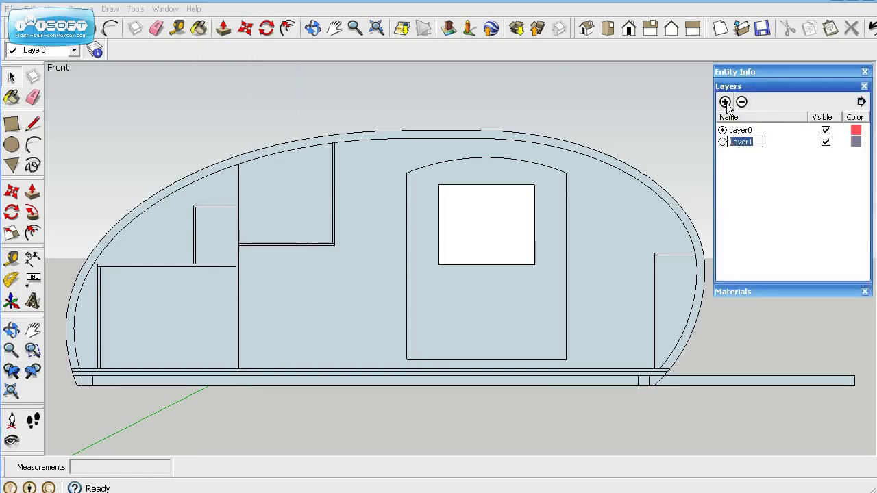
{"action": "type", "text": "Profile"}
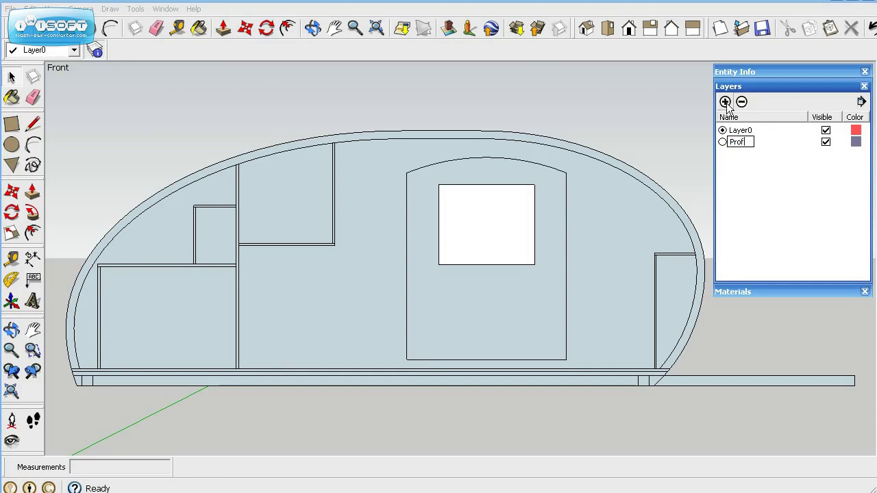
{"action": "left_click", "coordinate": [732, 170]}
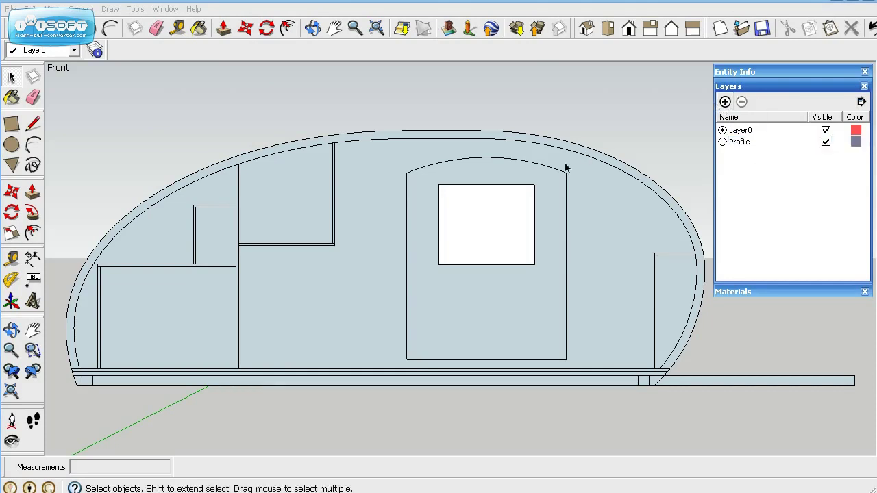
Assign the trailer group to the Profile layer via Entity Info
{"action": "left_click", "coordinate": [784, 73]}
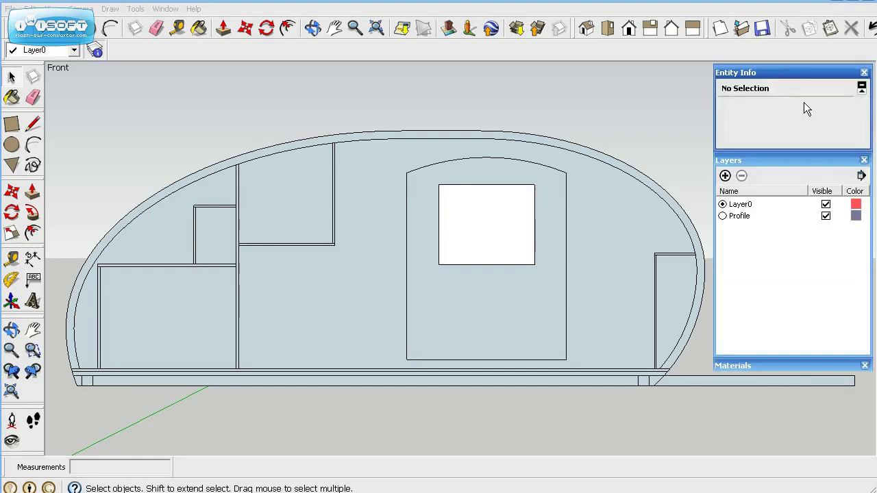
{"action": "left_click", "coordinate": [577, 206]}
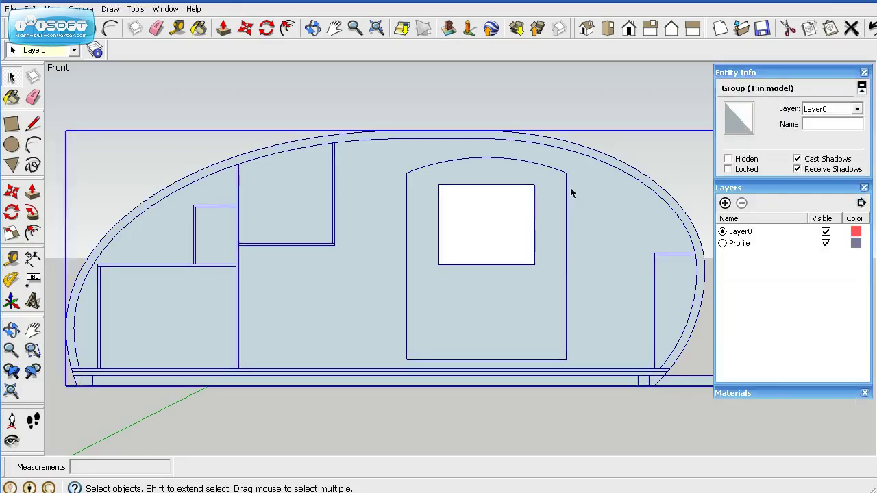
{"action": "left_click", "coordinate": [857, 108]}
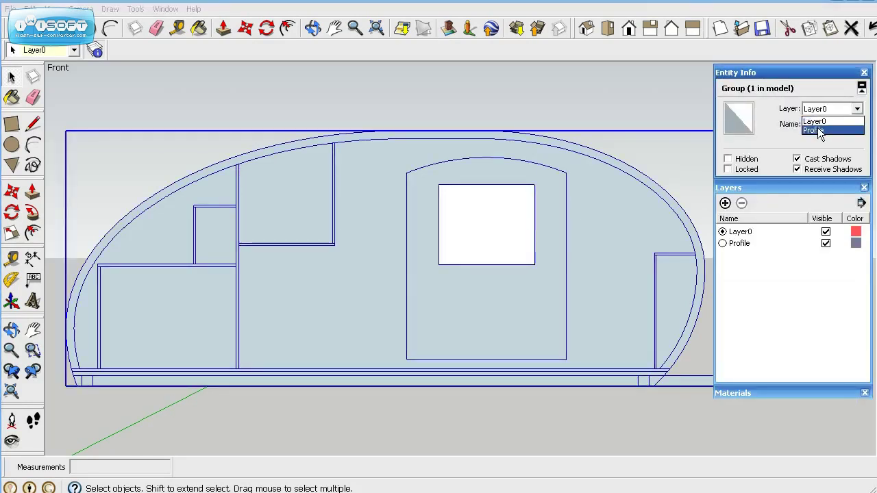
{"action": "left_click", "coordinate": [818, 128]}
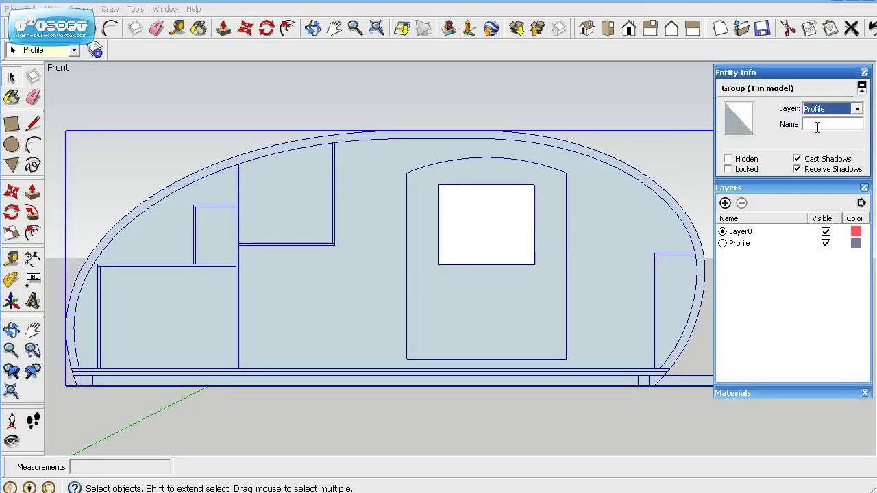
{"action": "left_click", "coordinate": [788, 72]}
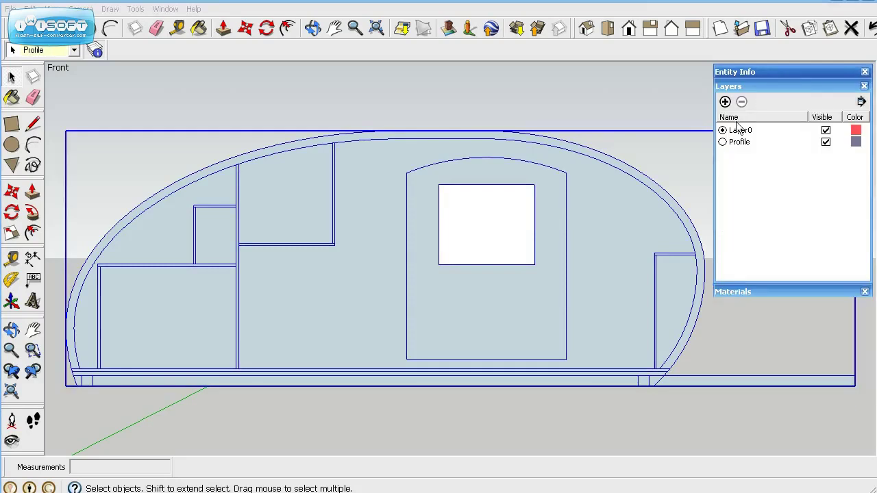
Toggle Profile's visibility off and back on, then collapse the Layers tray
{"action": "left_click", "coordinate": [826, 144]}
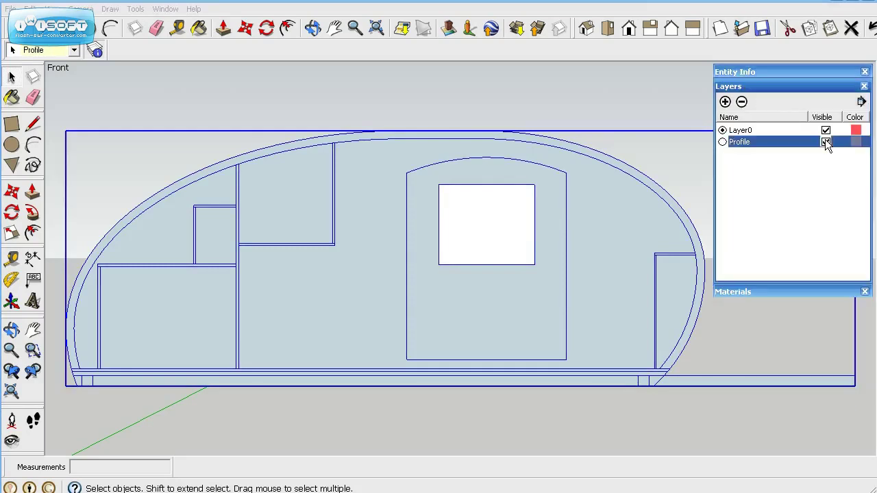
{"action": "left_click", "coordinate": [826, 143]}
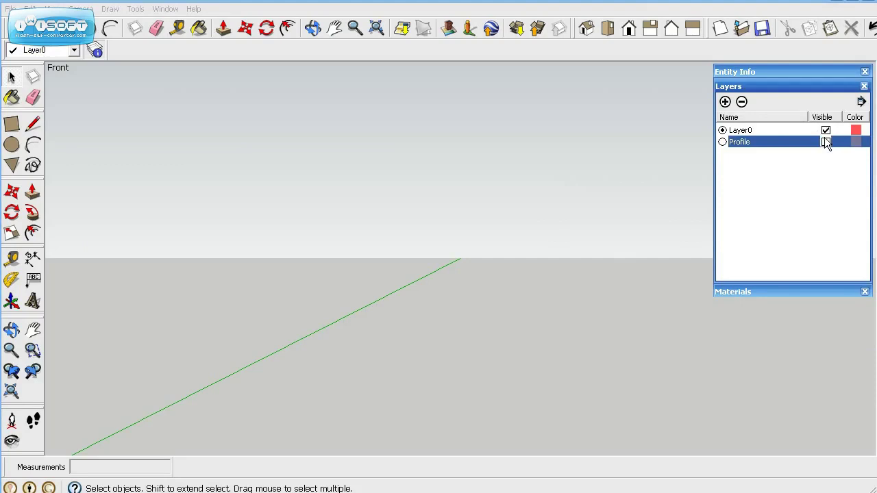
{"action": "left_click", "coordinate": [825, 143]}
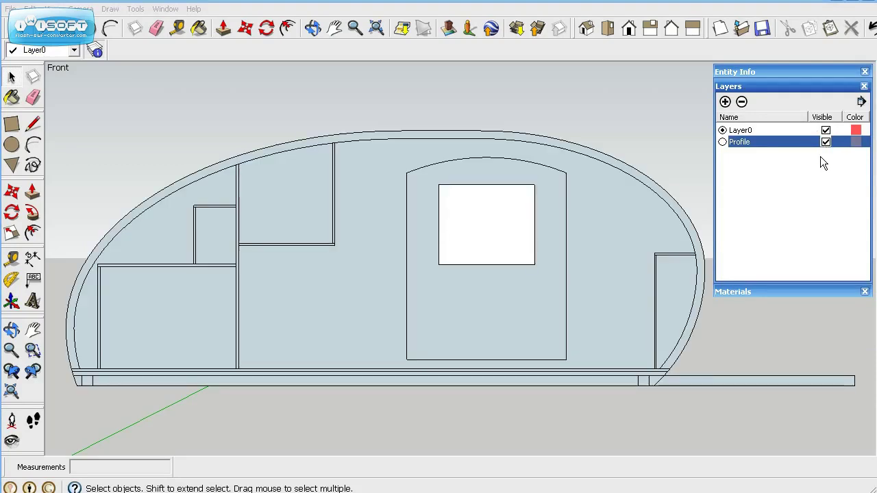
{"action": "left_click", "coordinate": [801, 87]}
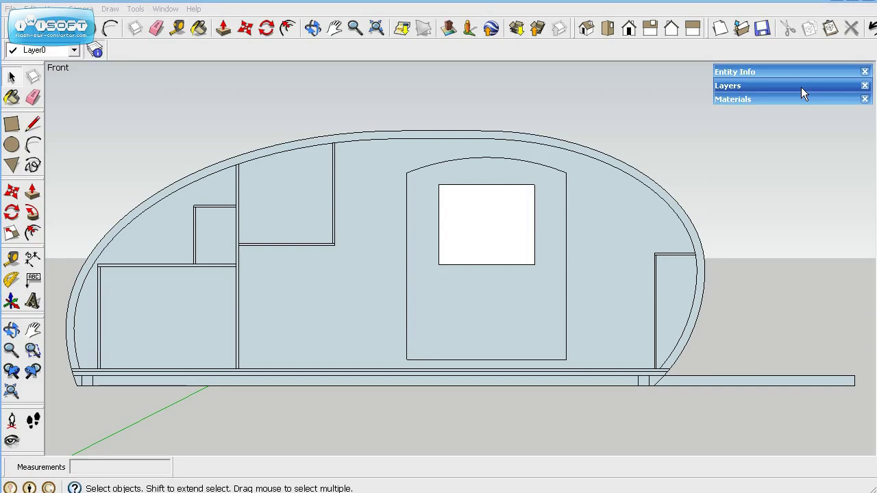